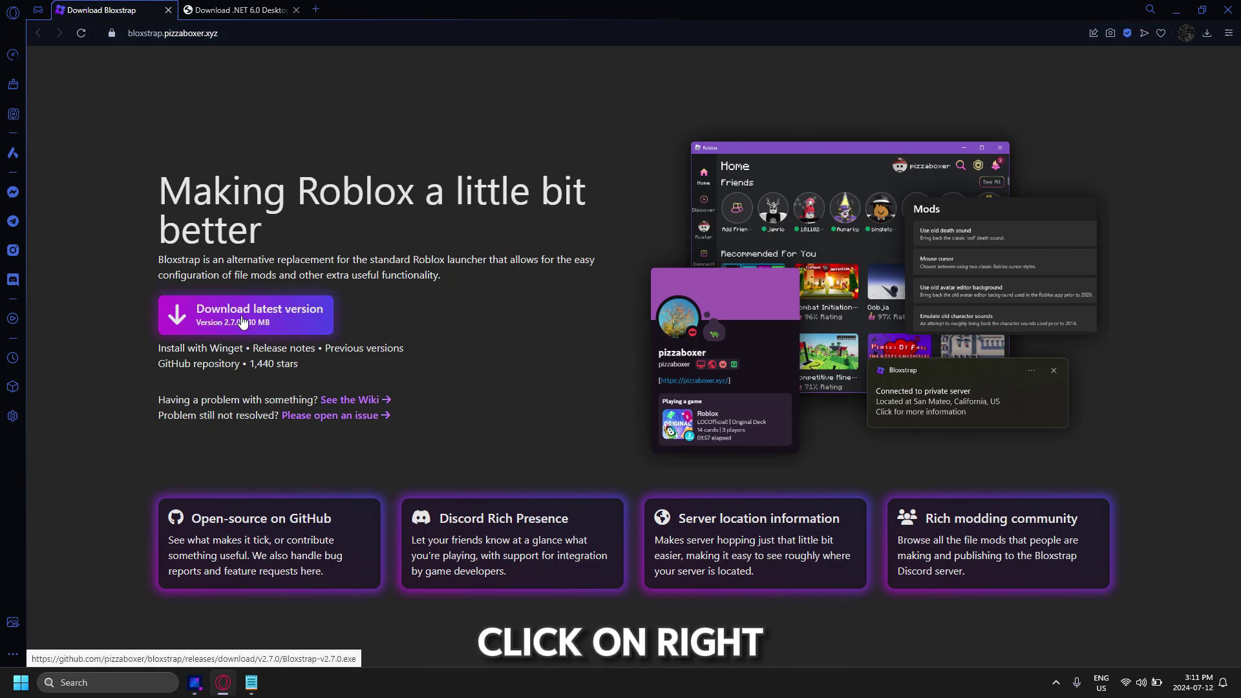
Return to the desktop, install the Windows Desktop Runtime 6.0.32 (x64), and launch the Bloxstrap installer.
{"action": "left_click", "coordinate": [221, 10]}
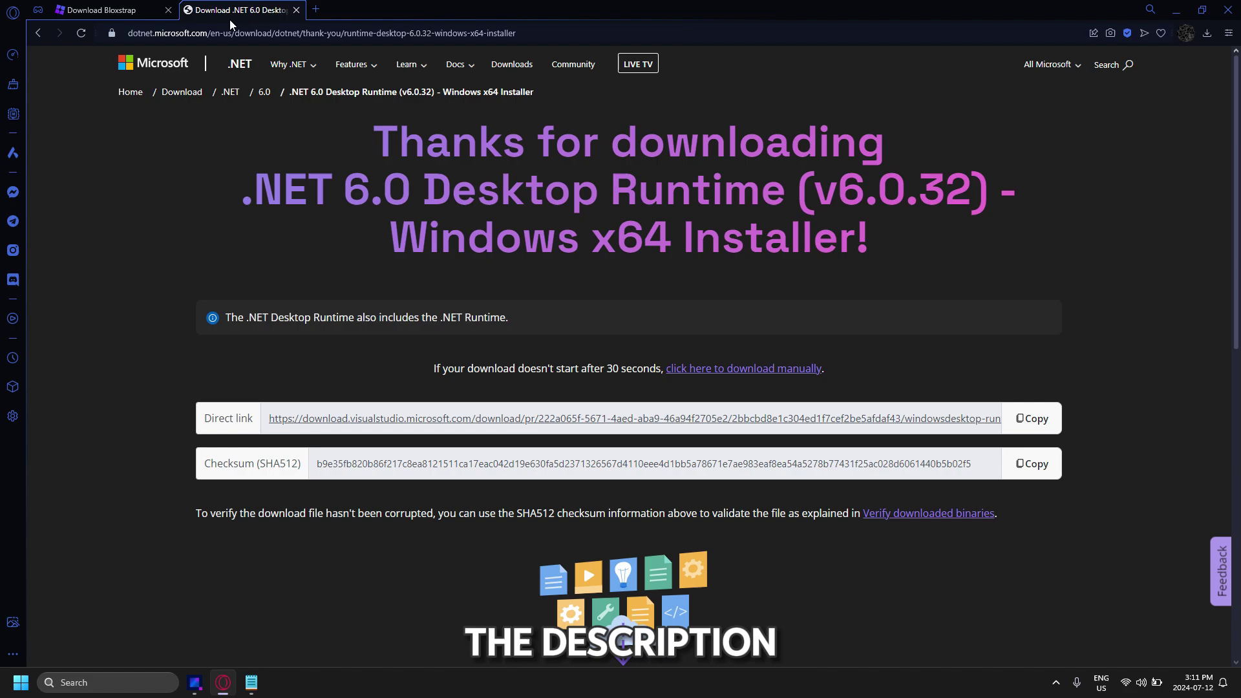
{"action": "left_click", "coordinate": [1184, 12]}
{"action": "left_click_drag", "start_coordinate": [527, 299], "coordinate": [711, 288]}
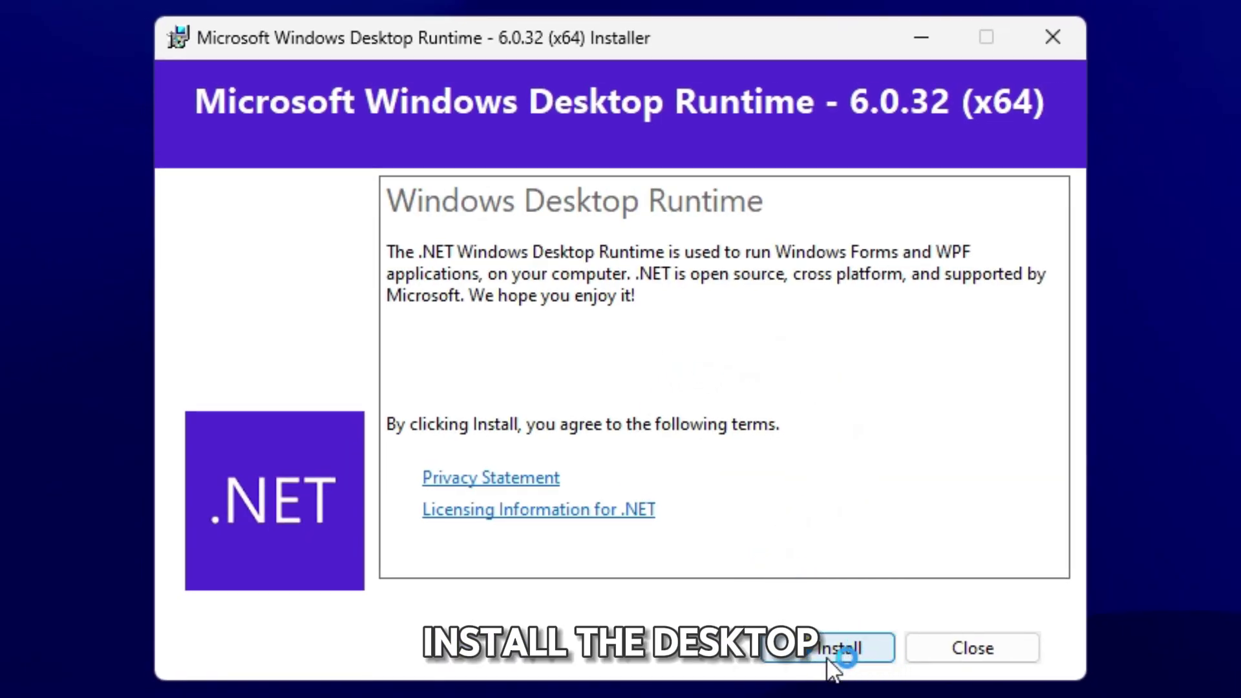
{"action": "left_click", "coordinate": [841, 655]}
{"action": "left_click", "coordinate": [548, 583]}
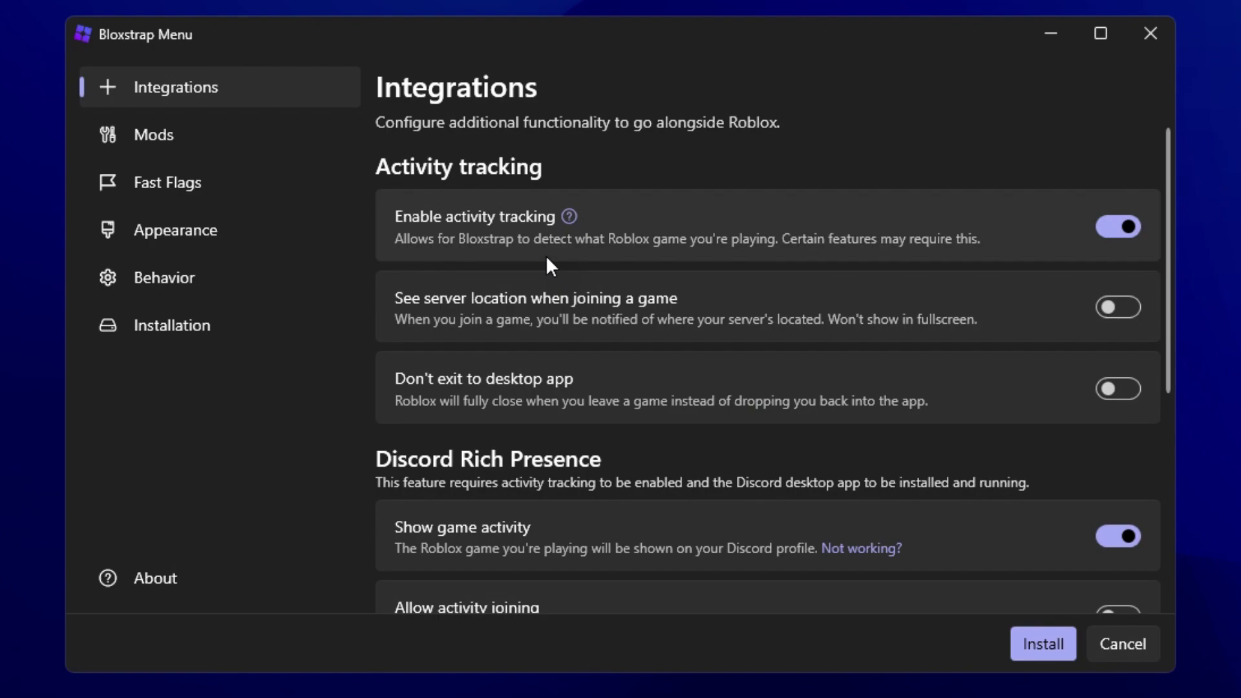
Check the Disable fullscreen optimizations option among the mods and open the Fast Flag Editor, acknowledging its warning.
{"action": "left_click", "coordinate": [256, 137]}
{"action": "scroll", "coordinate": [628, 292], "scroll_direction": "down", "scroll_amount": 5}
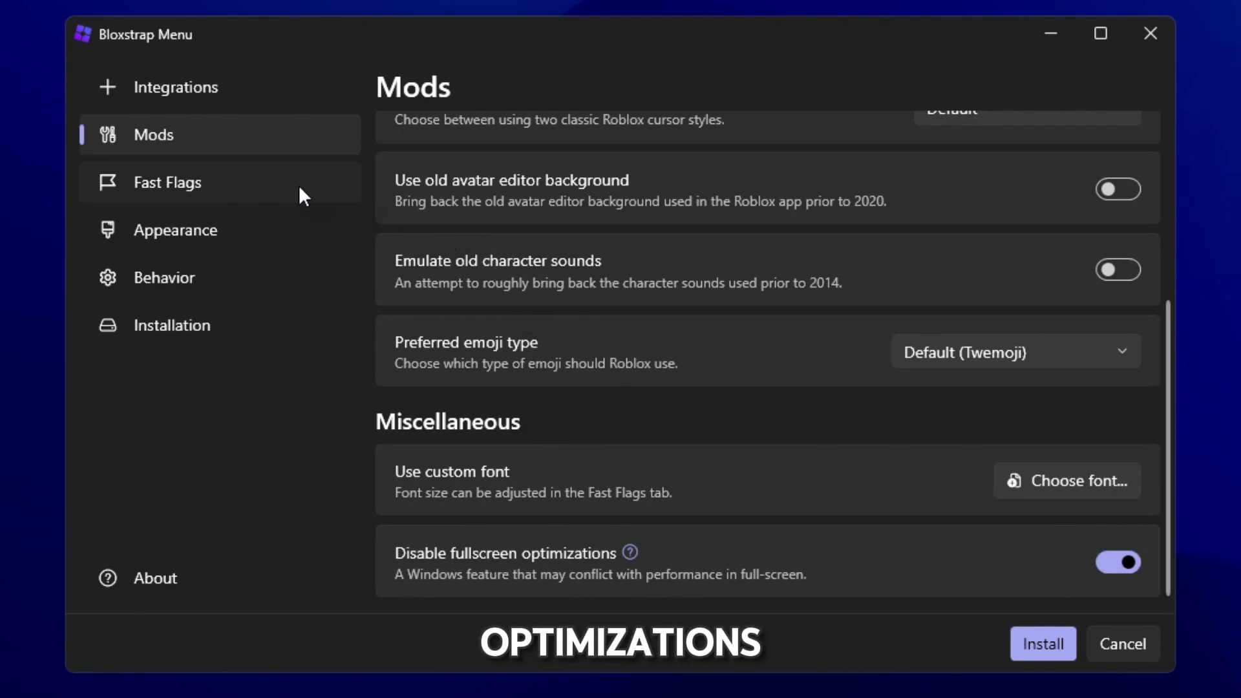
{"action": "left_click", "coordinate": [293, 184]}
{"action": "scroll", "coordinate": [803, 396], "scroll_direction": "down", "scroll_amount": 3}
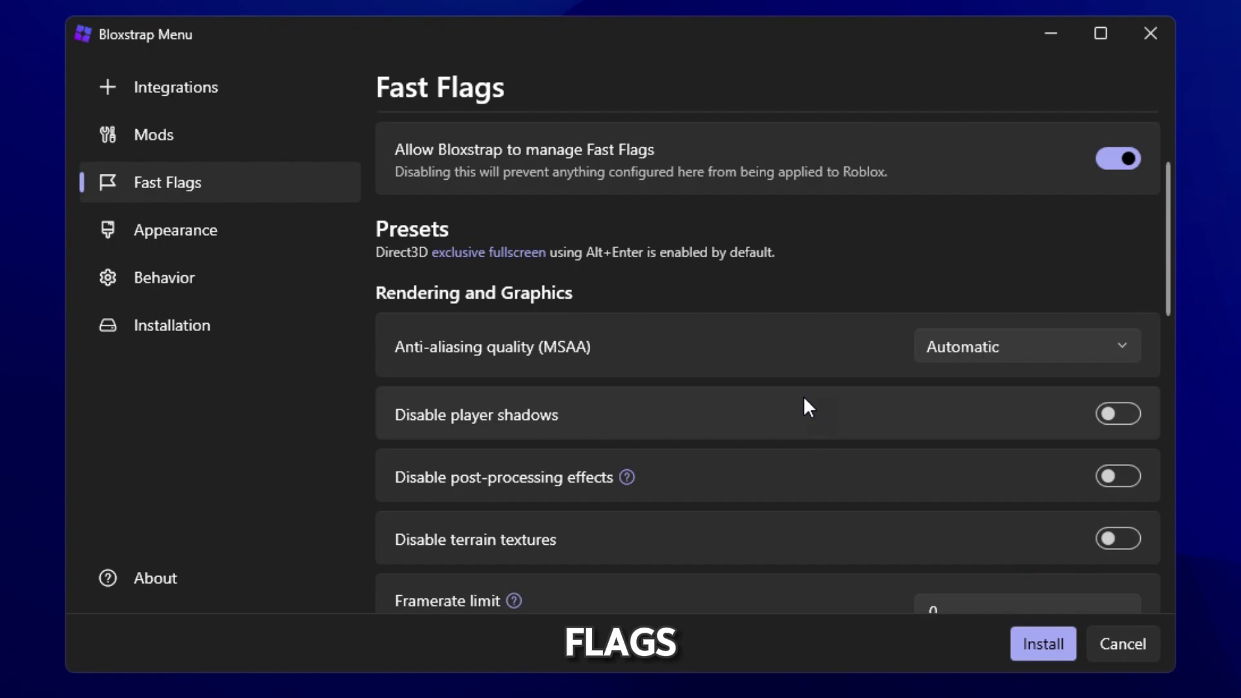
{"action": "scroll", "coordinate": [804, 398], "scroll_direction": "down", "scroll_amount": 12}
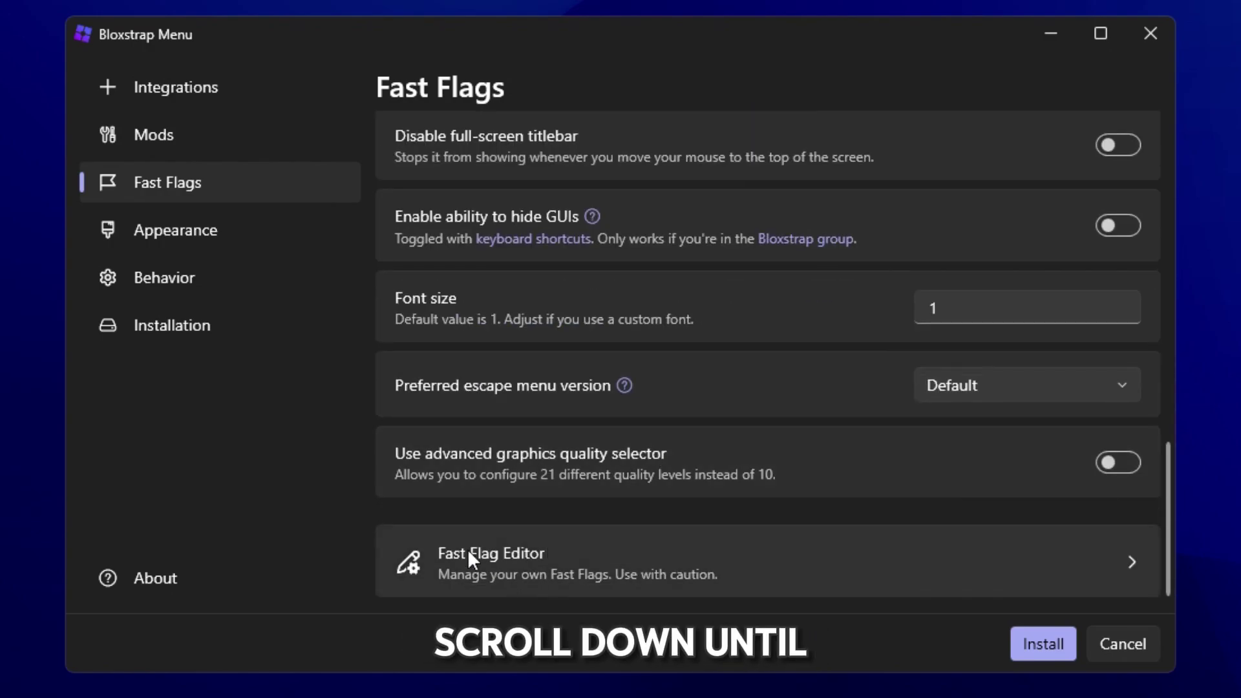
{"action": "left_click", "coordinate": [1066, 563]}
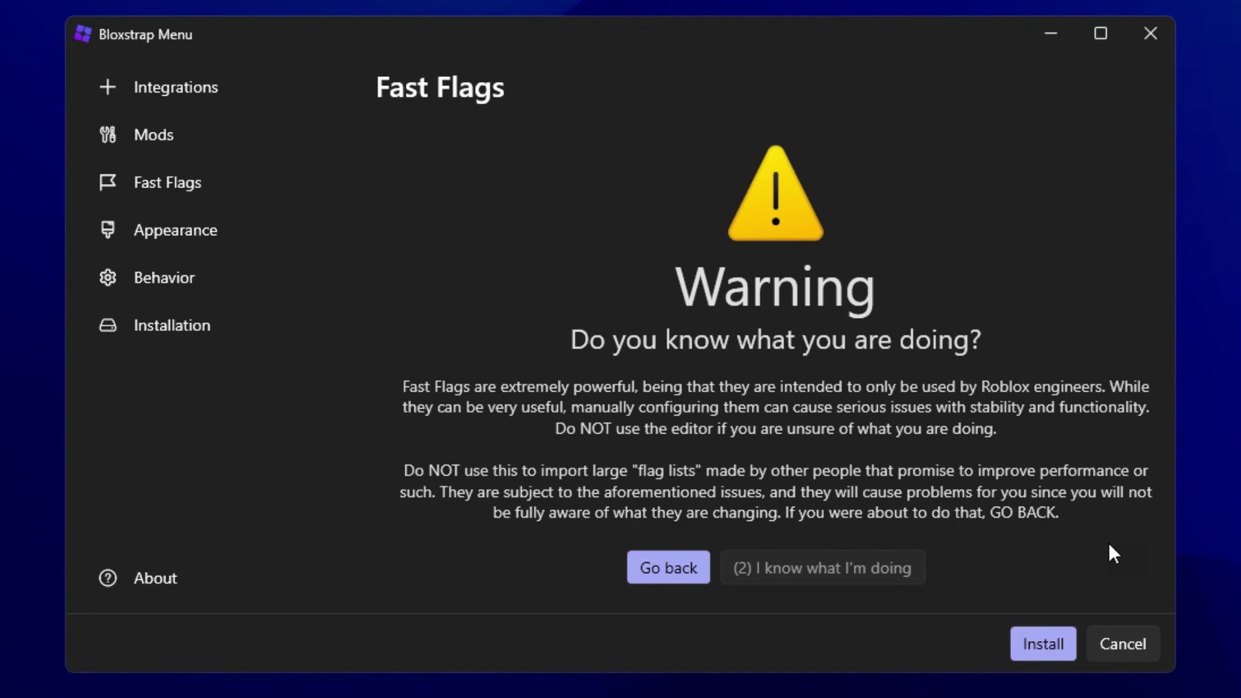
{"action": "left_click", "coordinate": [862, 566]}
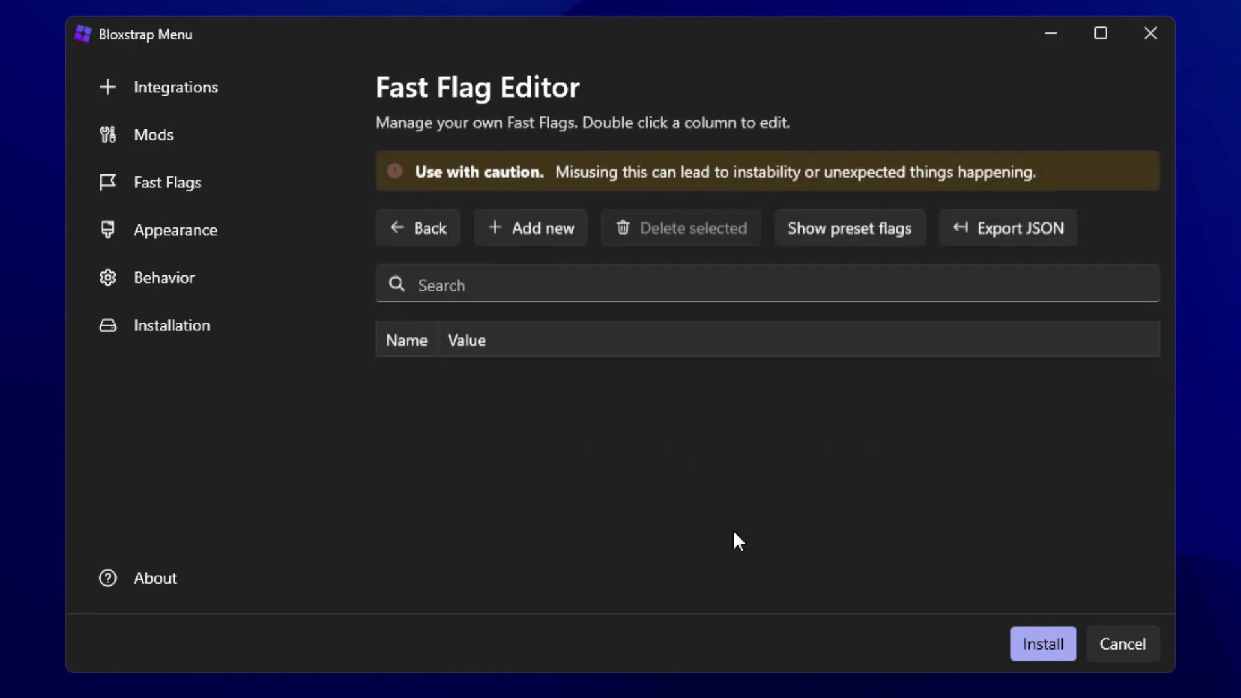
Import the entire contents of Low Graphics.txt as JSON fast flags, accepting the large configuration and overwriting the conflicting flags.
{"action": "left_click", "coordinate": [540, 226]}
{"action": "left_click", "coordinate": [694, 234]}
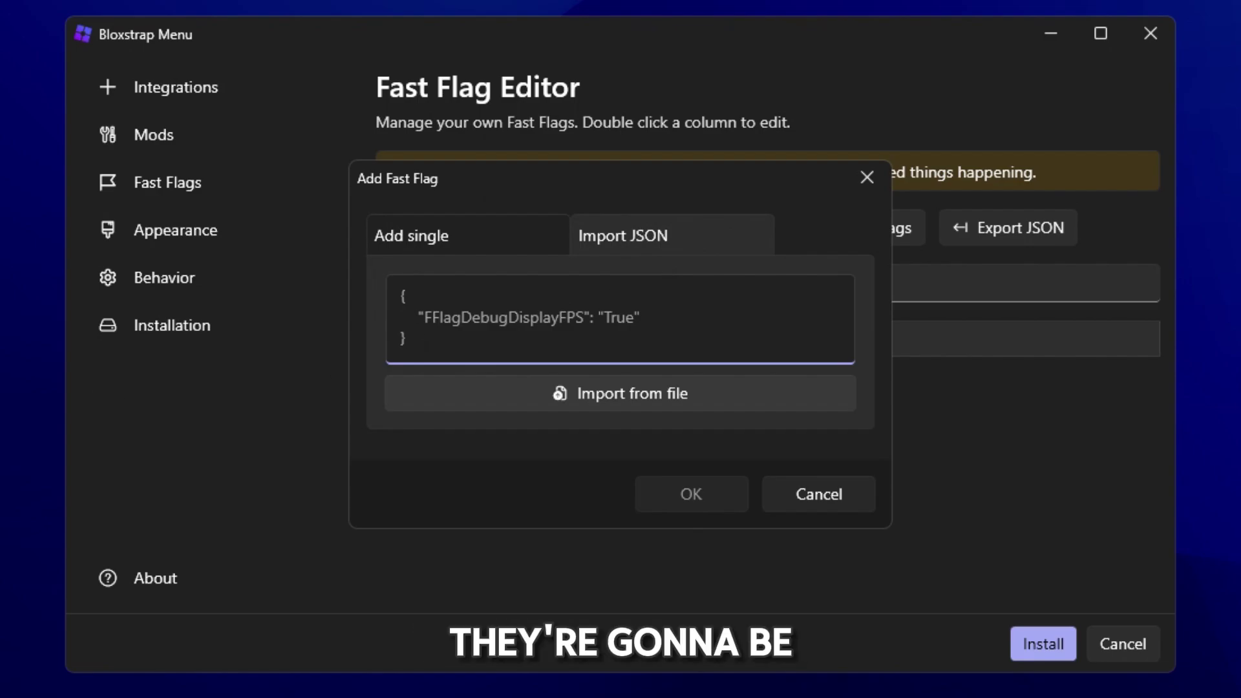
{"action": "left_click_drag", "start_coordinate": [1, 75], "coordinate": [282, 104]}
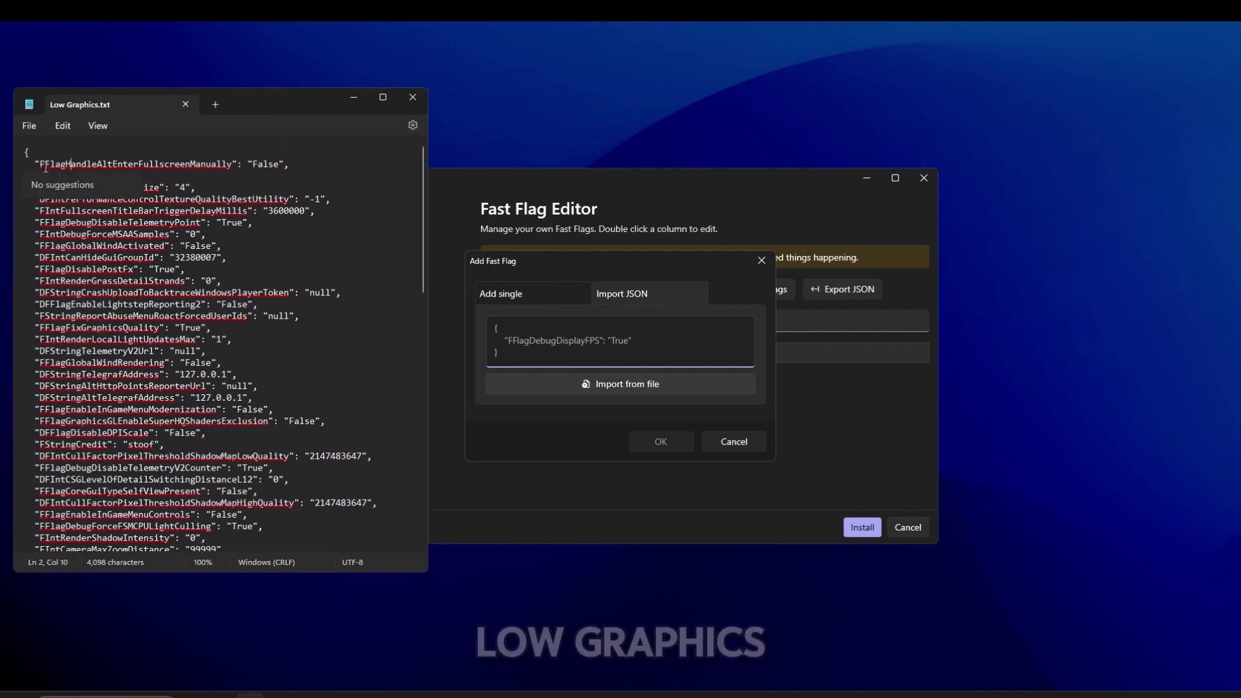
{"action": "key", "text": "ctrl+a"}
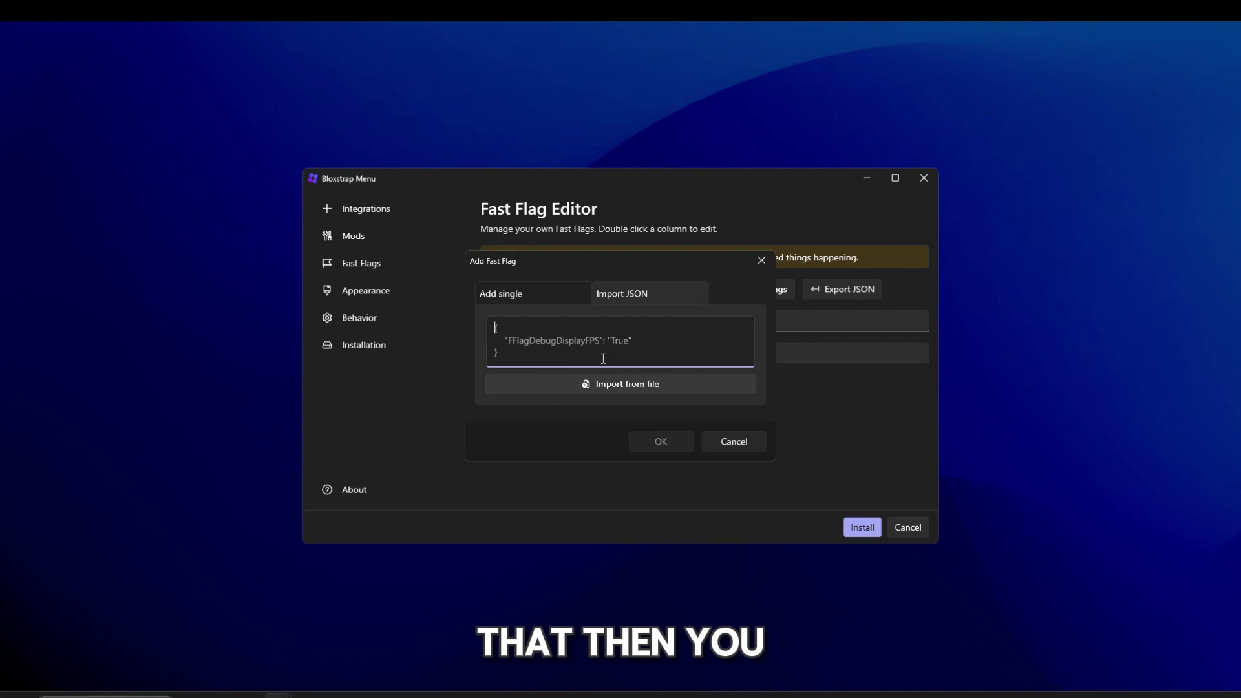
{"action": "key", "text": "ctrl+v"}
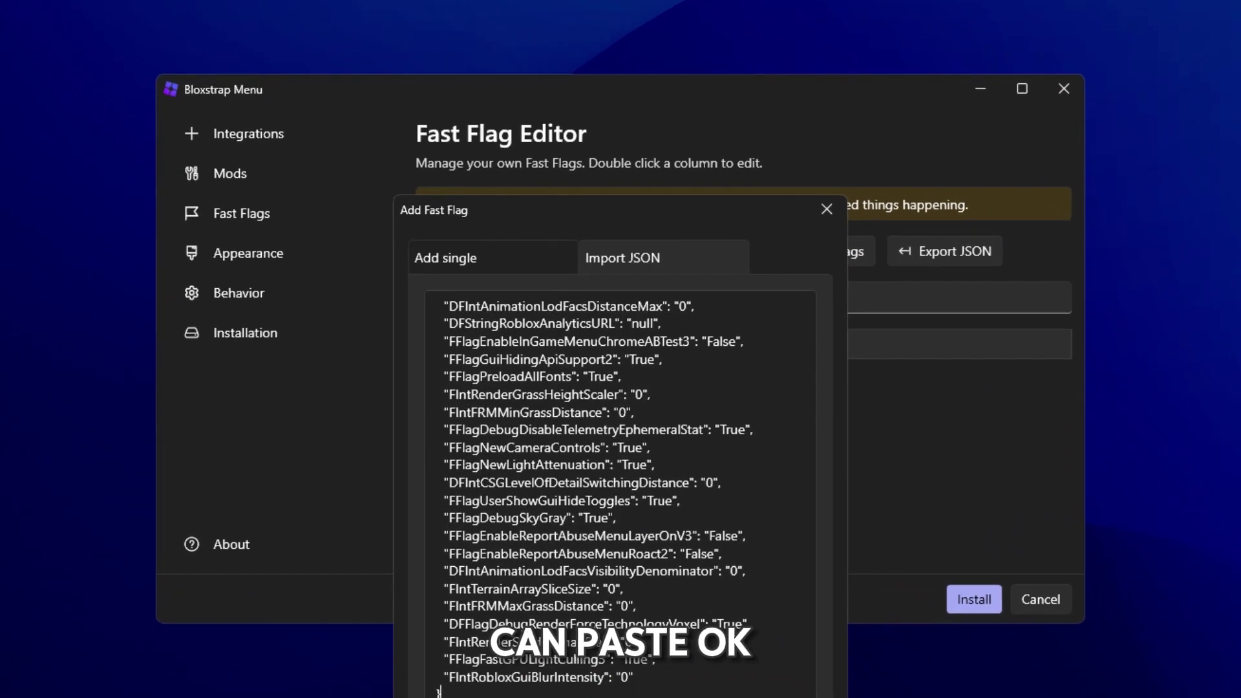
{"action": "left_click", "coordinate": [681, 697]}
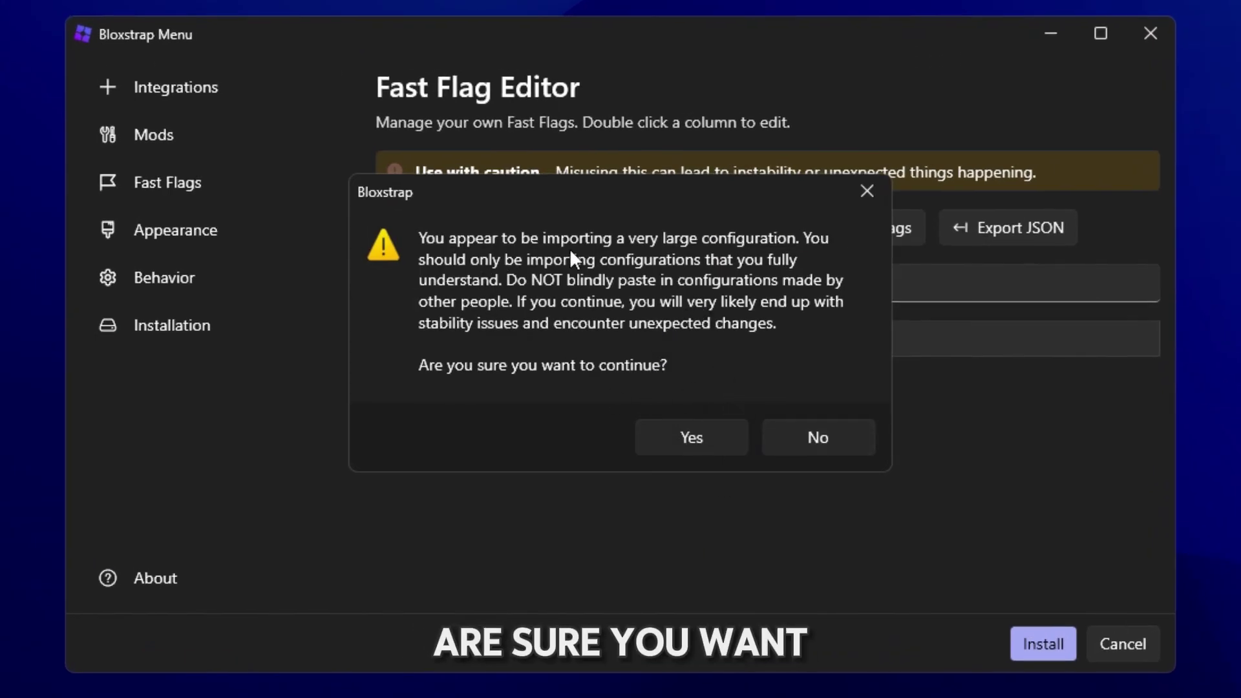
{"action": "left_click", "coordinate": [689, 432]}
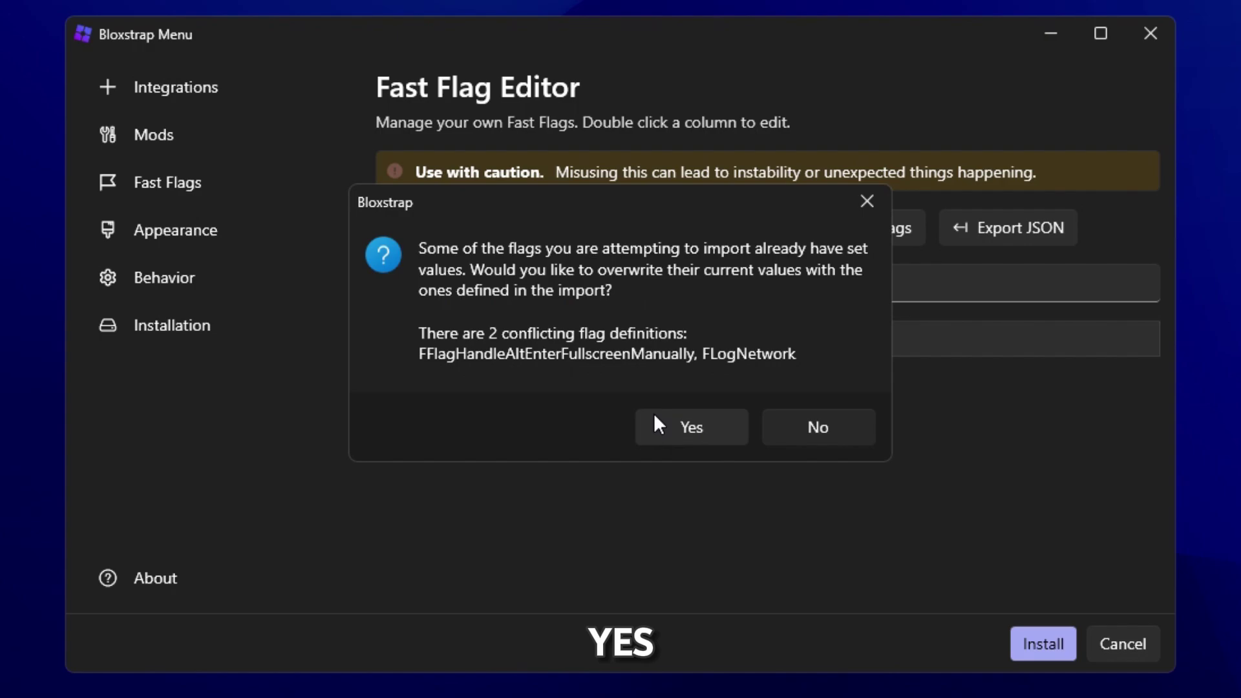
{"action": "left_click", "coordinate": [681, 422]}
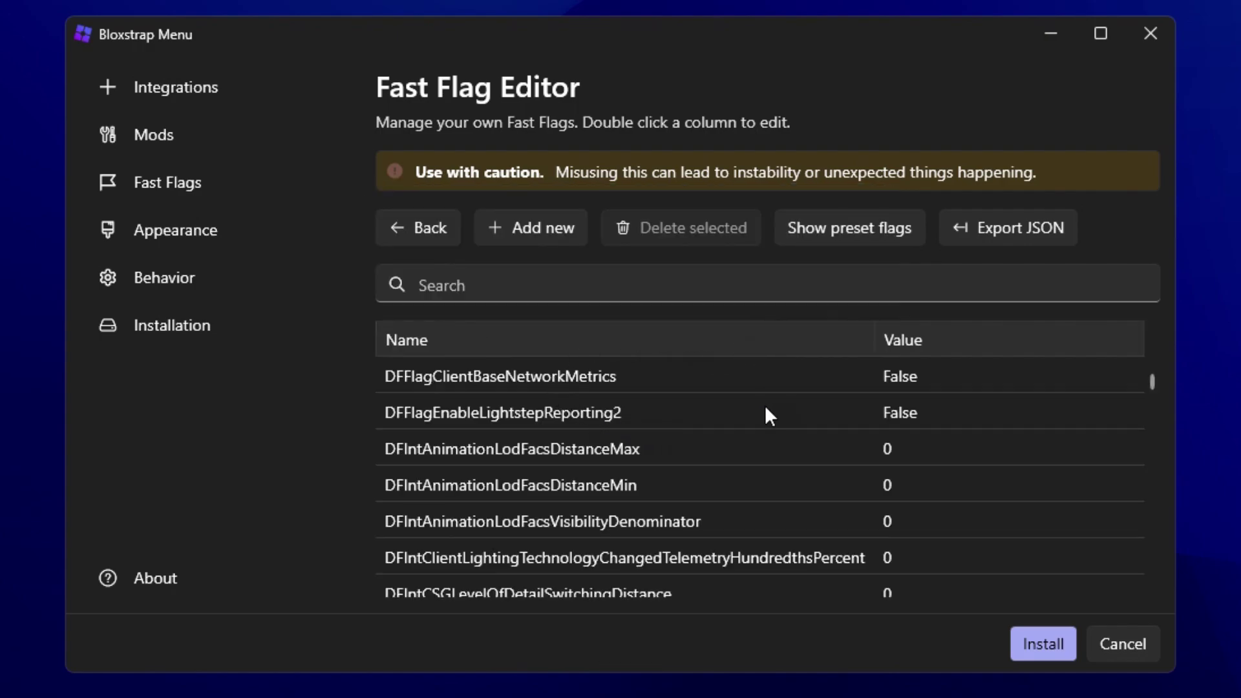
Keep Direct3D 11 as the rendering mode in the Fast Flags presets and install Bloxstrap.
{"action": "left_click", "coordinate": [435, 238]}
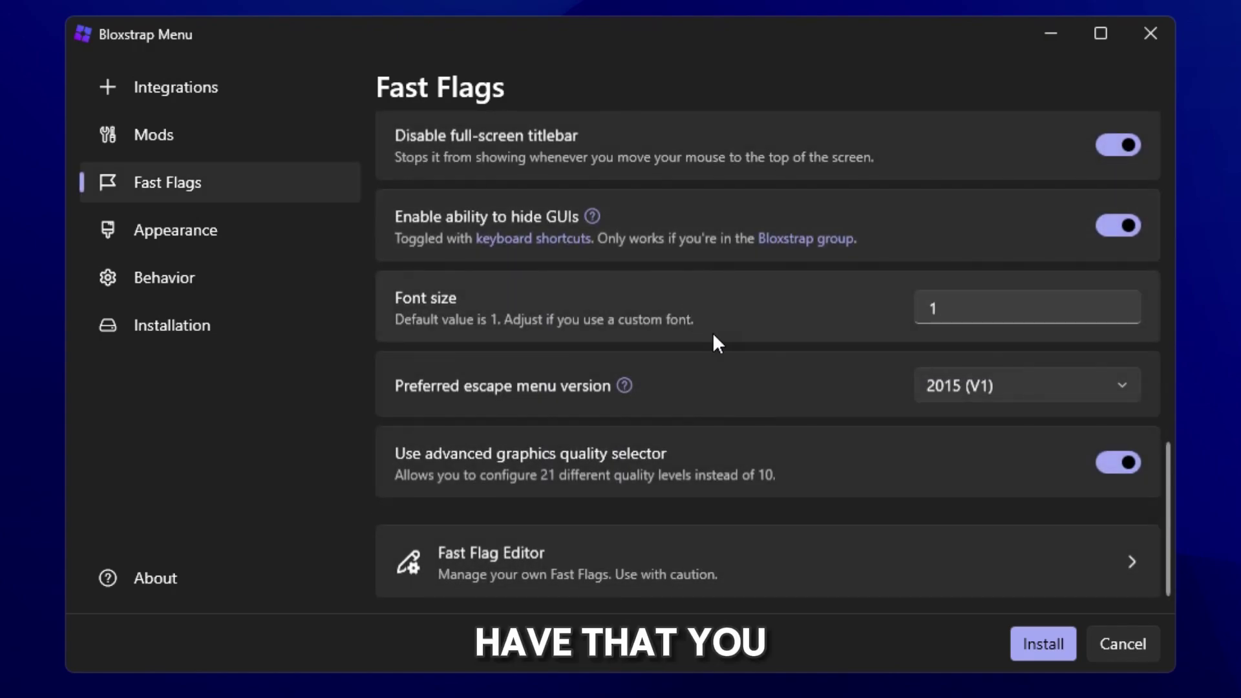
{"action": "scroll", "coordinate": [768, 387], "scroll_direction": "up", "scroll_amount": 3}
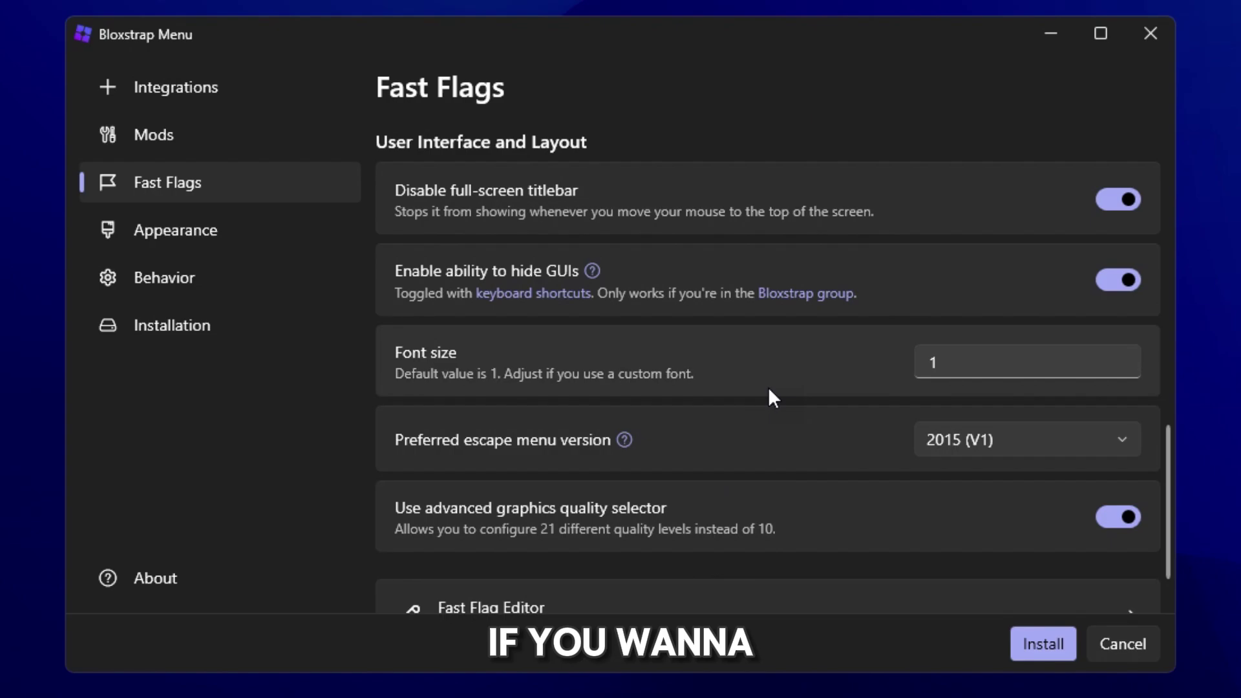
{"action": "scroll", "coordinate": [768, 391], "scroll_direction": "up", "scroll_amount": 3}
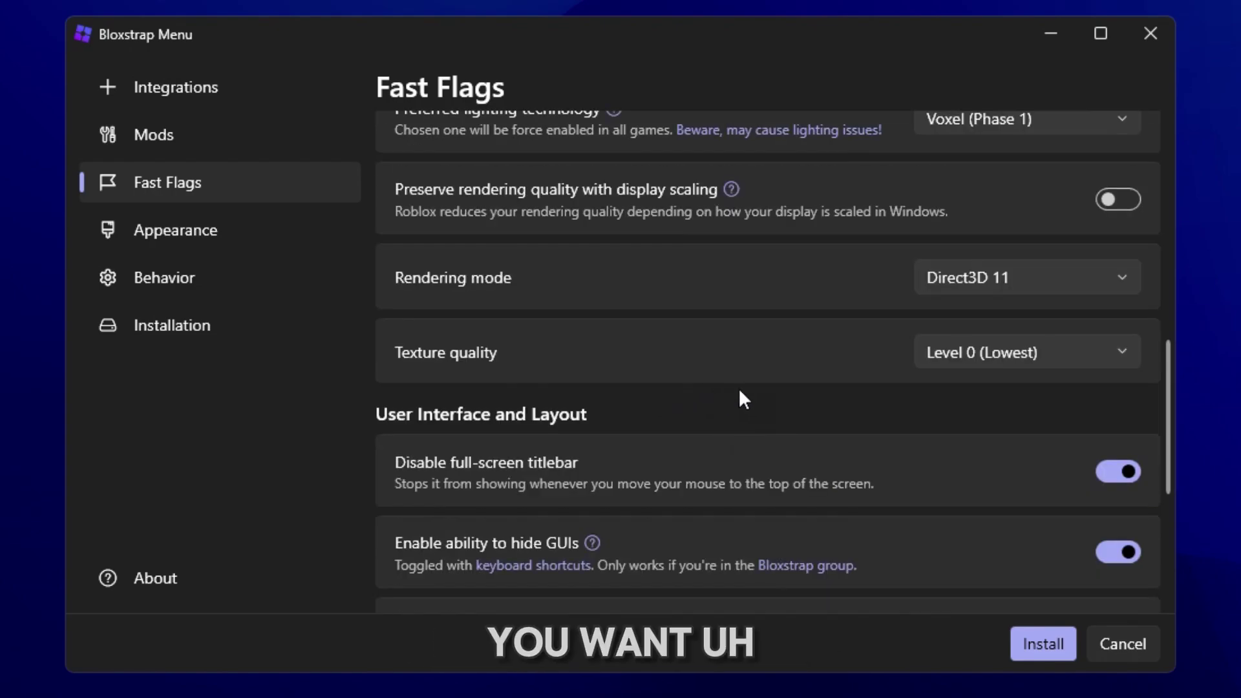
{"action": "scroll", "coordinate": [744, 388], "scroll_direction": "down", "scroll_amount": 1}
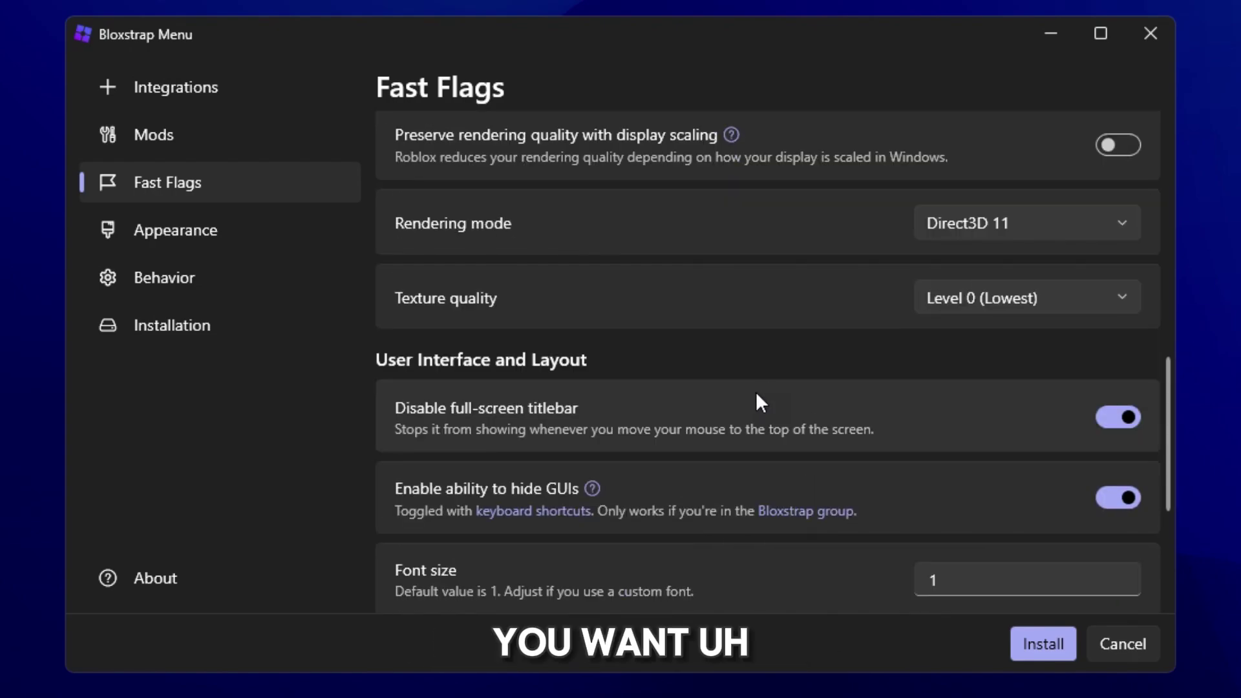
{"action": "left_click", "coordinate": [1025, 227]}
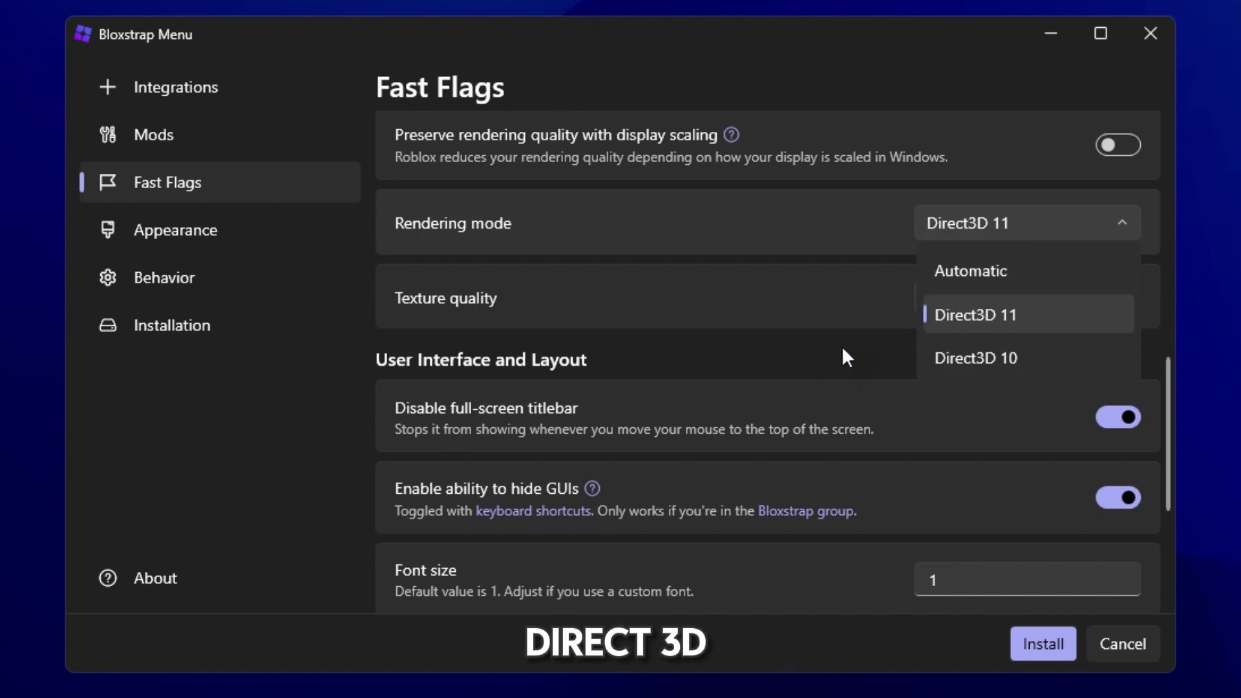
{"action": "left_click", "coordinate": [720, 368]}
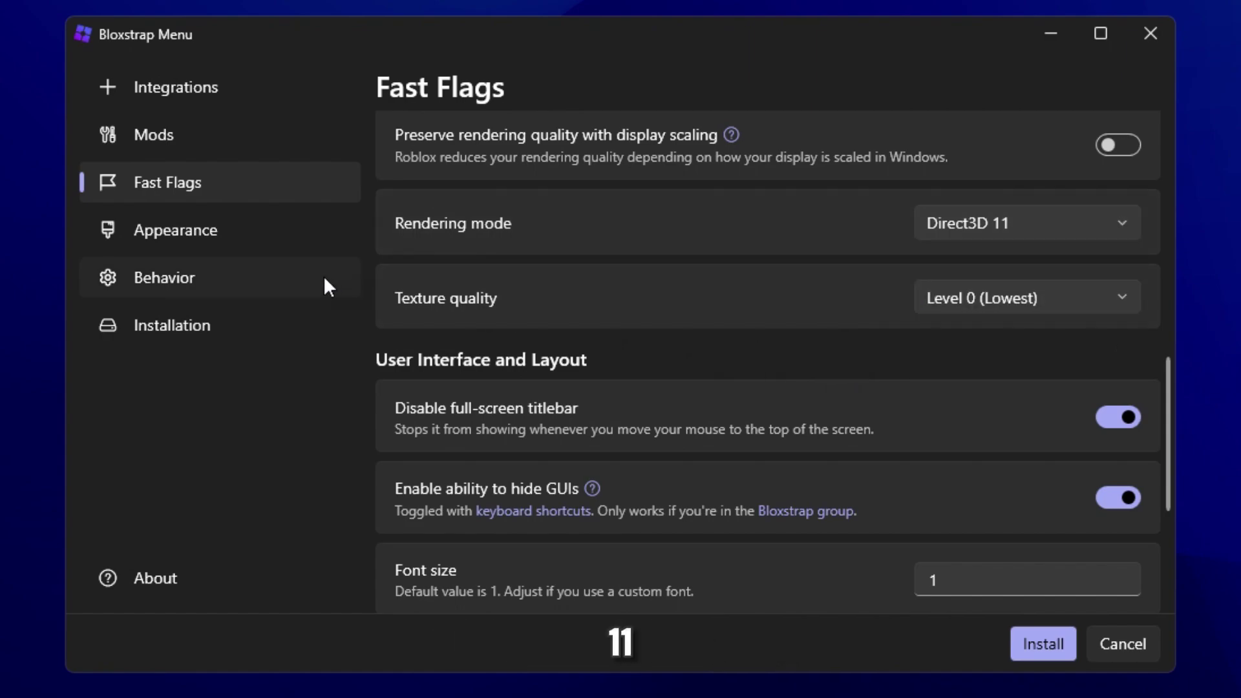
{"action": "left_click", "coordinate": [1038, 649]}
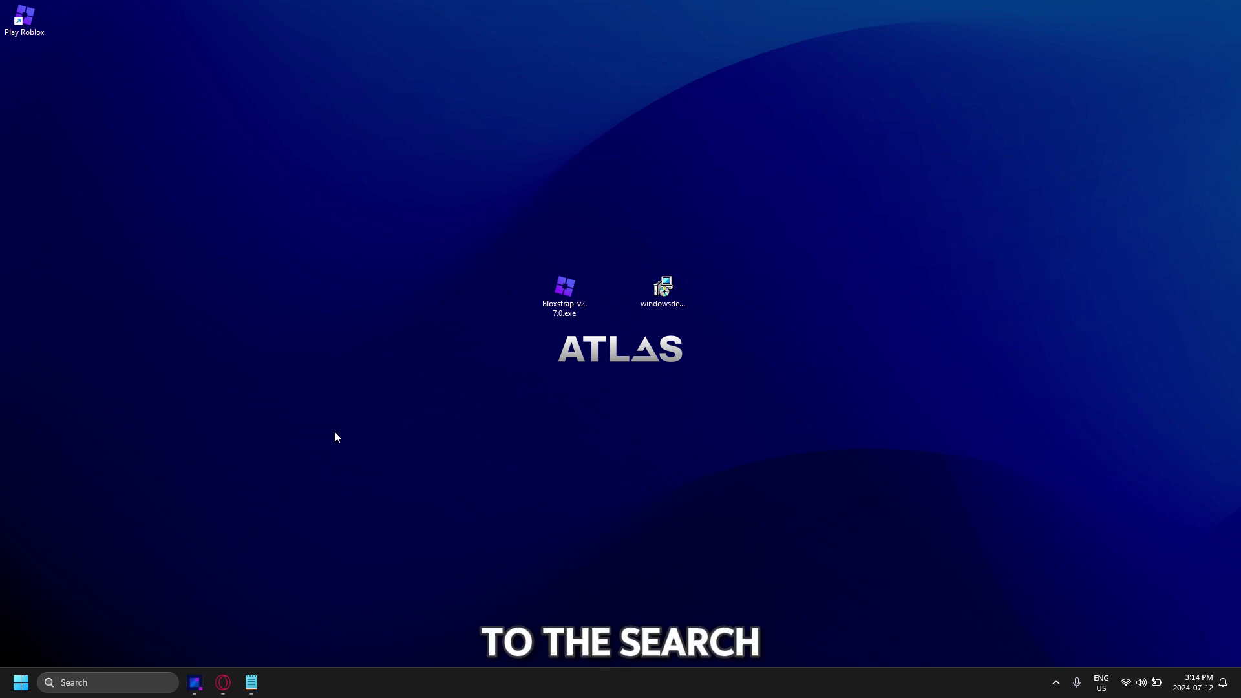
Find the Play Roblox shortcut's file location and open the Roblox version folder inside Bloxstrap's Versions folder.
{"action": "key", "text": "super"}
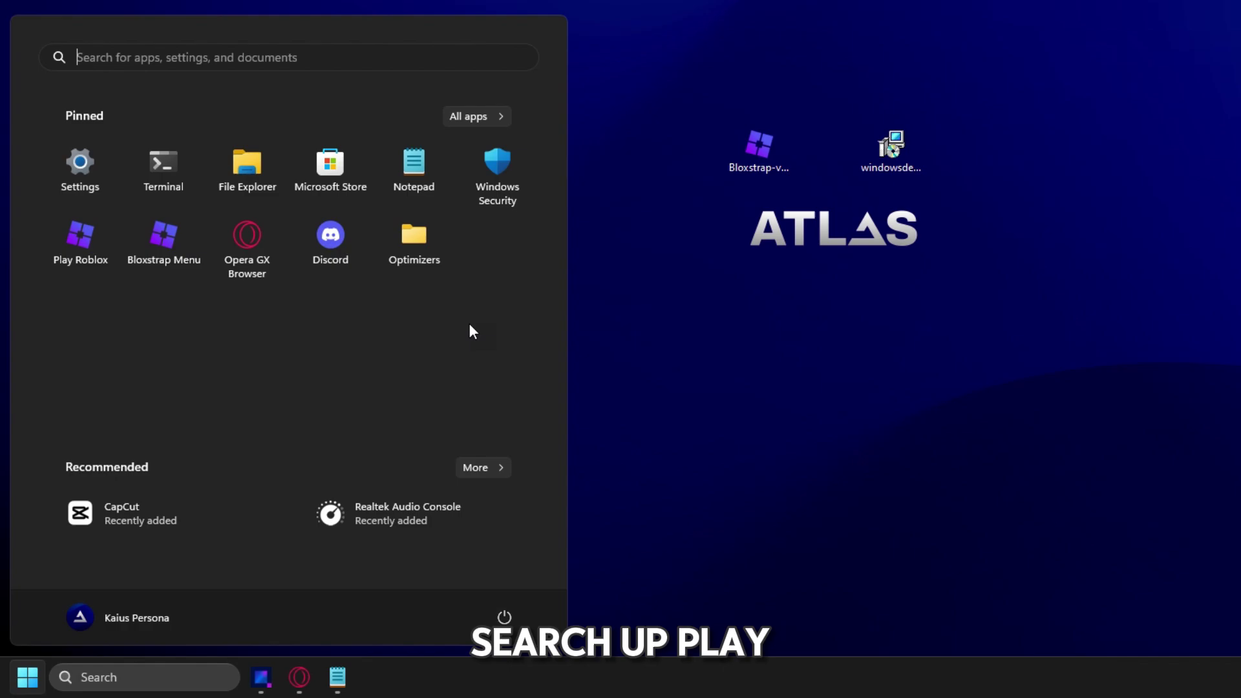
{"action": "type", "text": "play"}
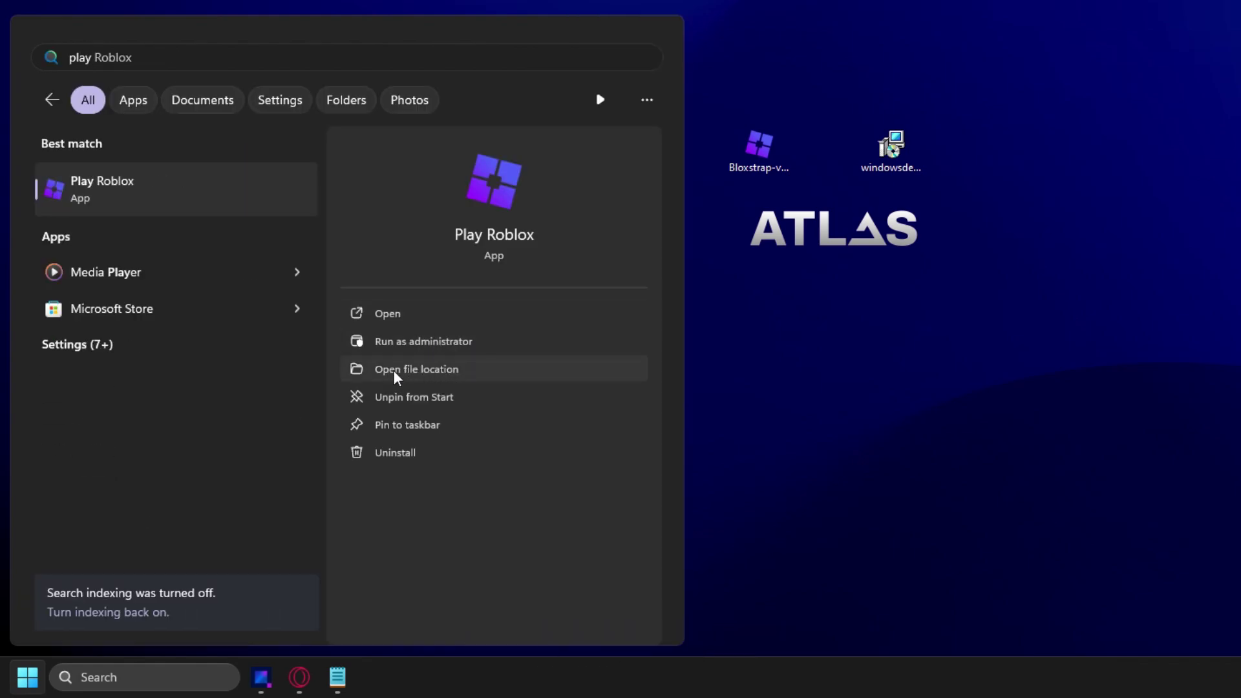
{"action": "left_click", "coordinate": [420, 370]}
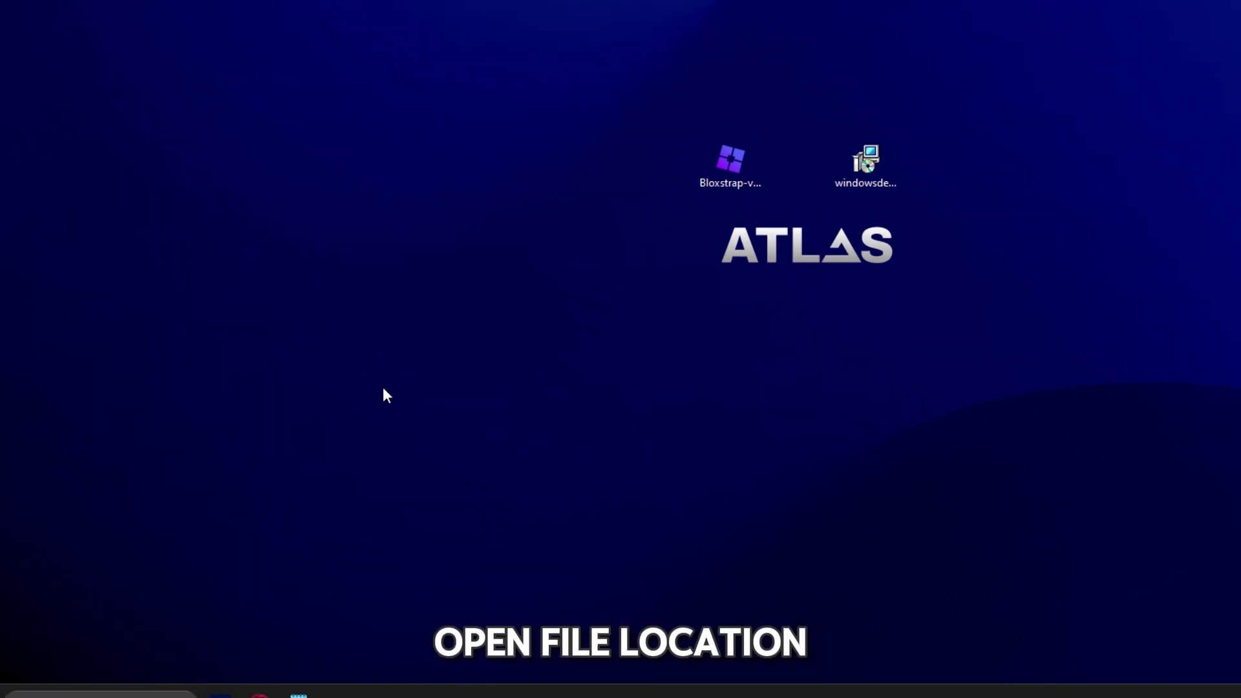
{"action": "right_click", "coordinate": [319, 232]}
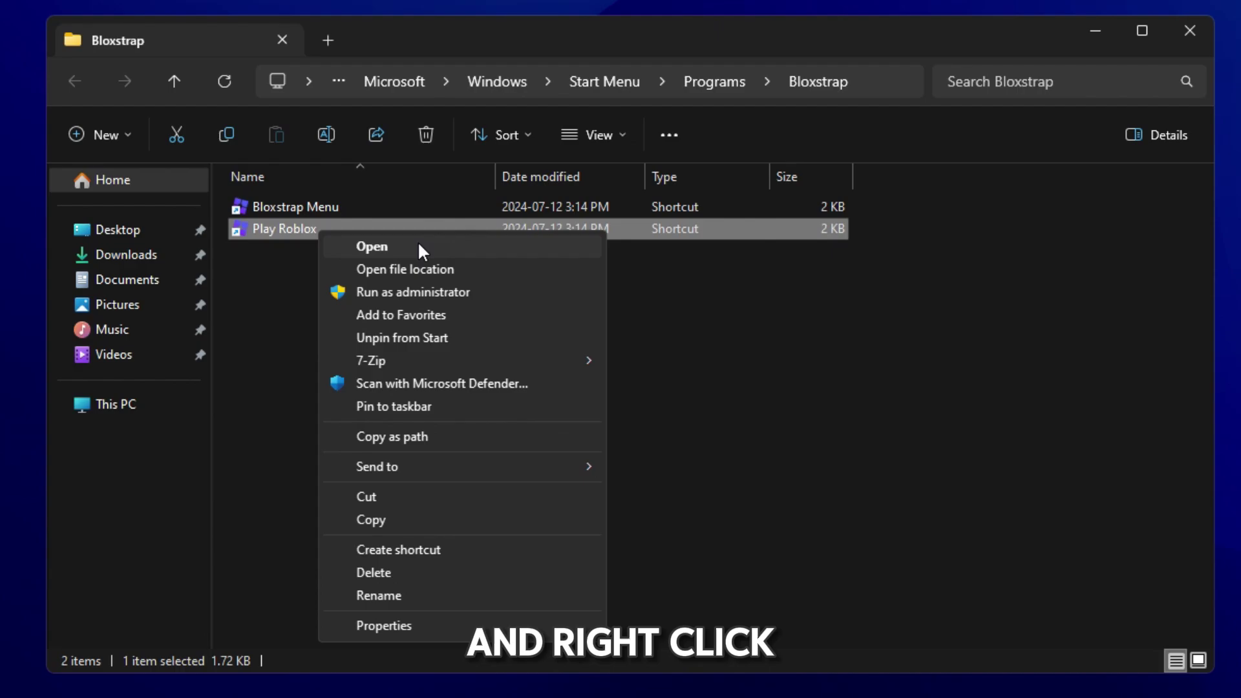
{"action": "left_click", "coordinate": [400, 268]}
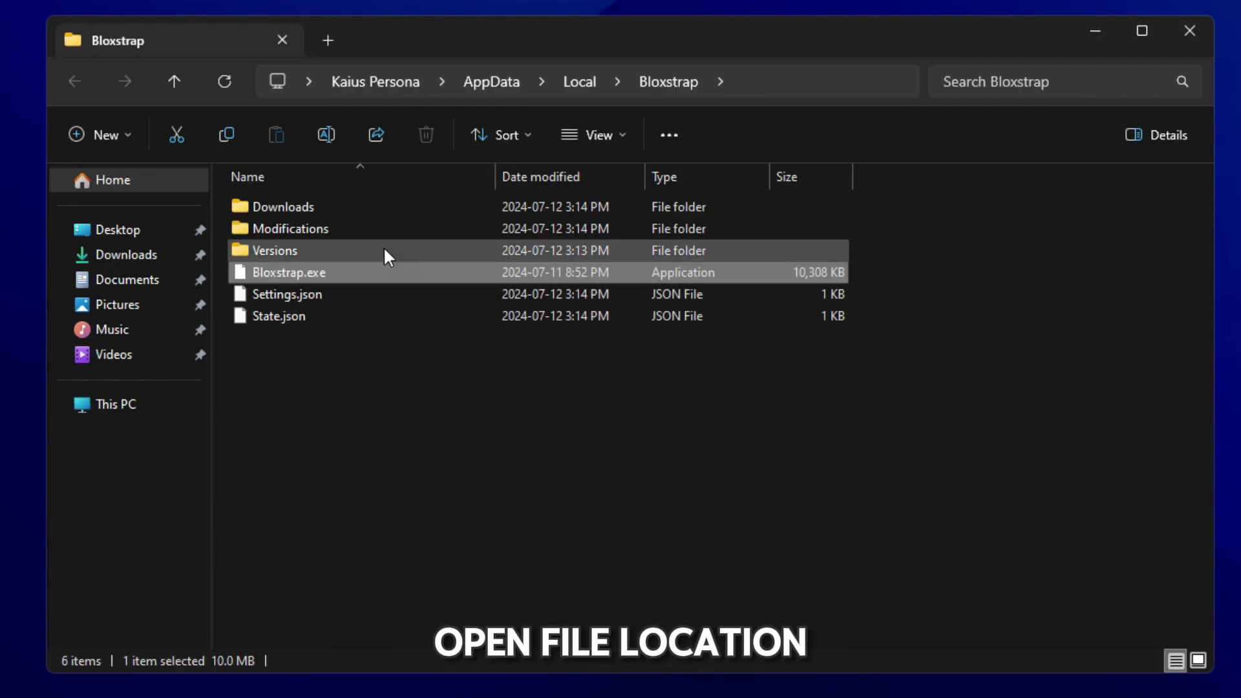
{"action": "double_click", "coordinate": [340, 251]}
{"action": "double_click", "coordinate": [350, 210]}
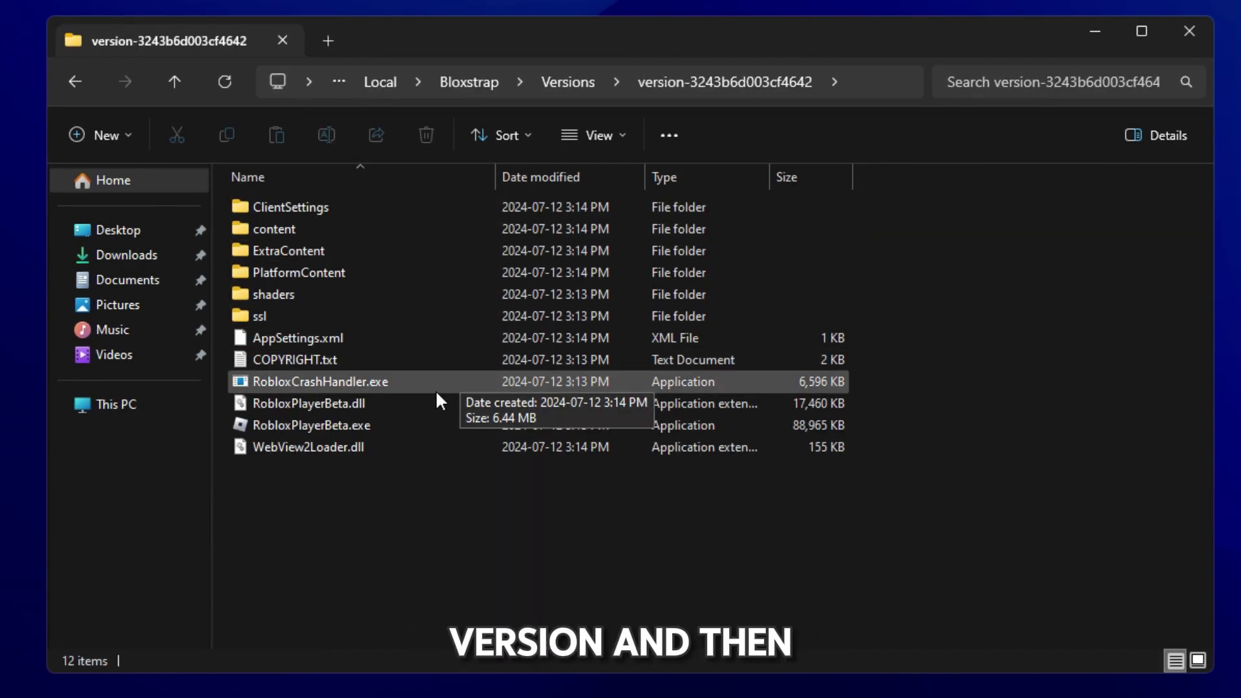
Open the compatibility properties of RobloxPlayerBeta.exe and move the dialog so its settings are fully in view.
{"action": "left_click", "coordinate": [356, 426]}
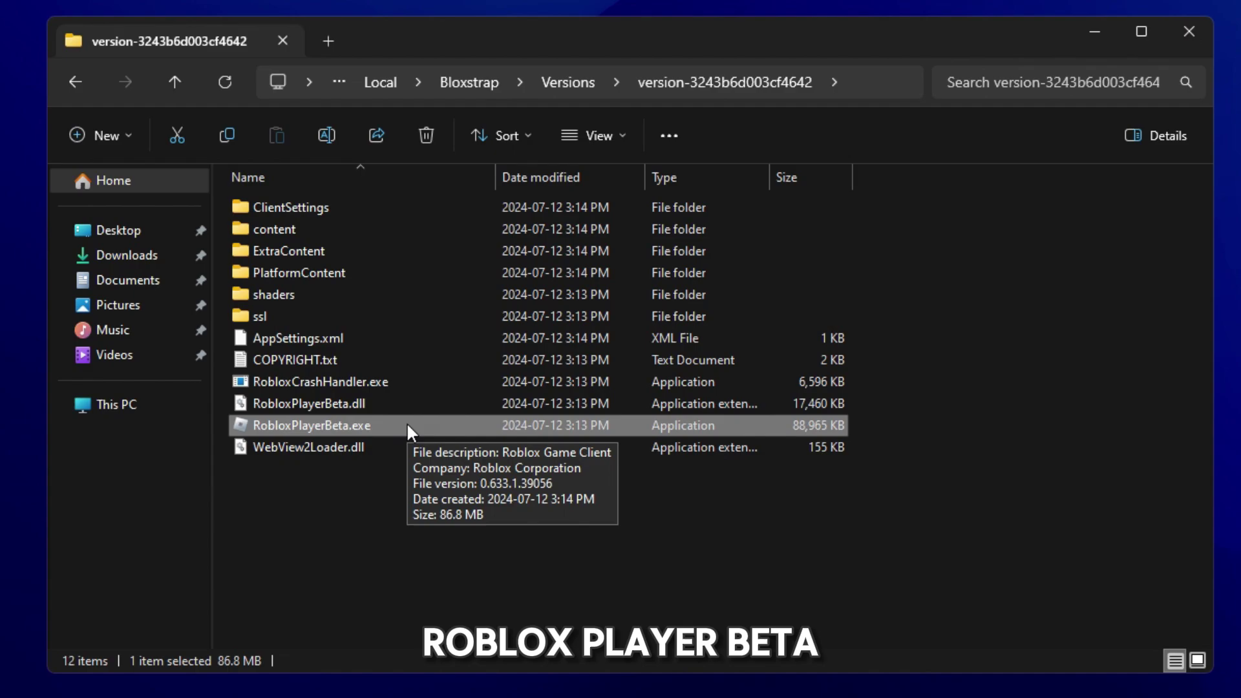
{"action": "right_click", "coordinate": [407, 425]}
{"action": "left_click", "coordinate": [537, 680]}
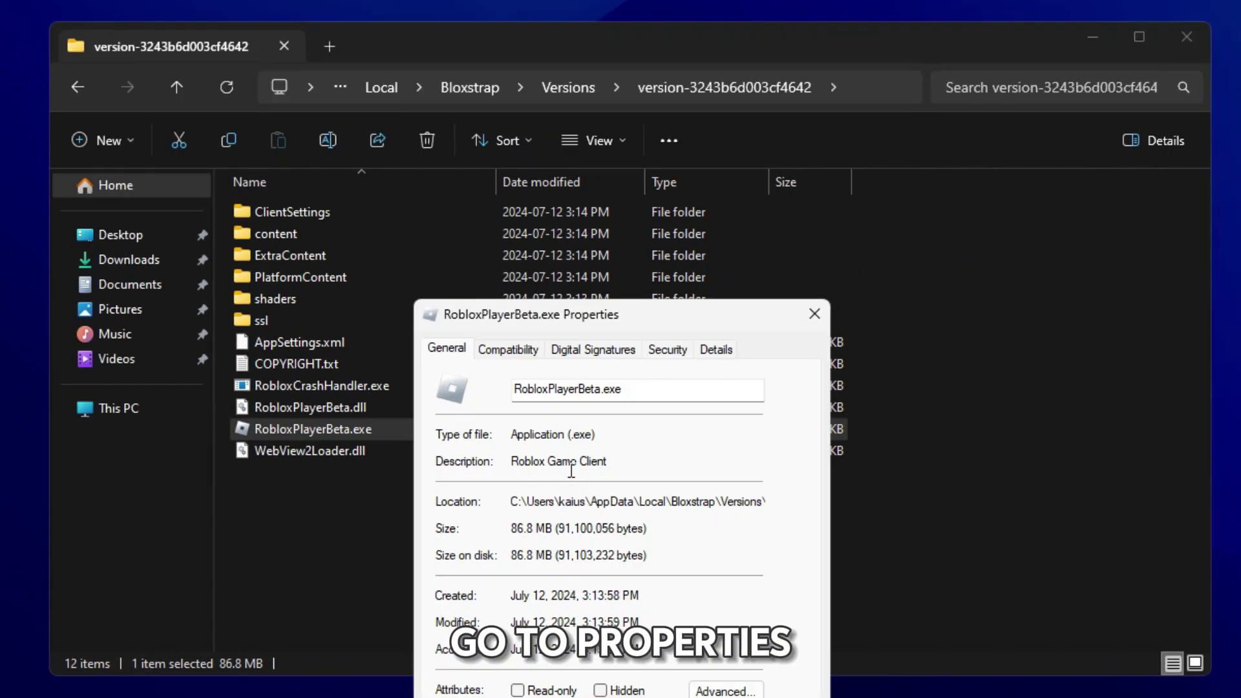
{"action": "left_click", "coordinate": [518, 351]}
{"action": "left_click_drag", "start_coordinate": [594, 327], "coordinate": [571, 97]}
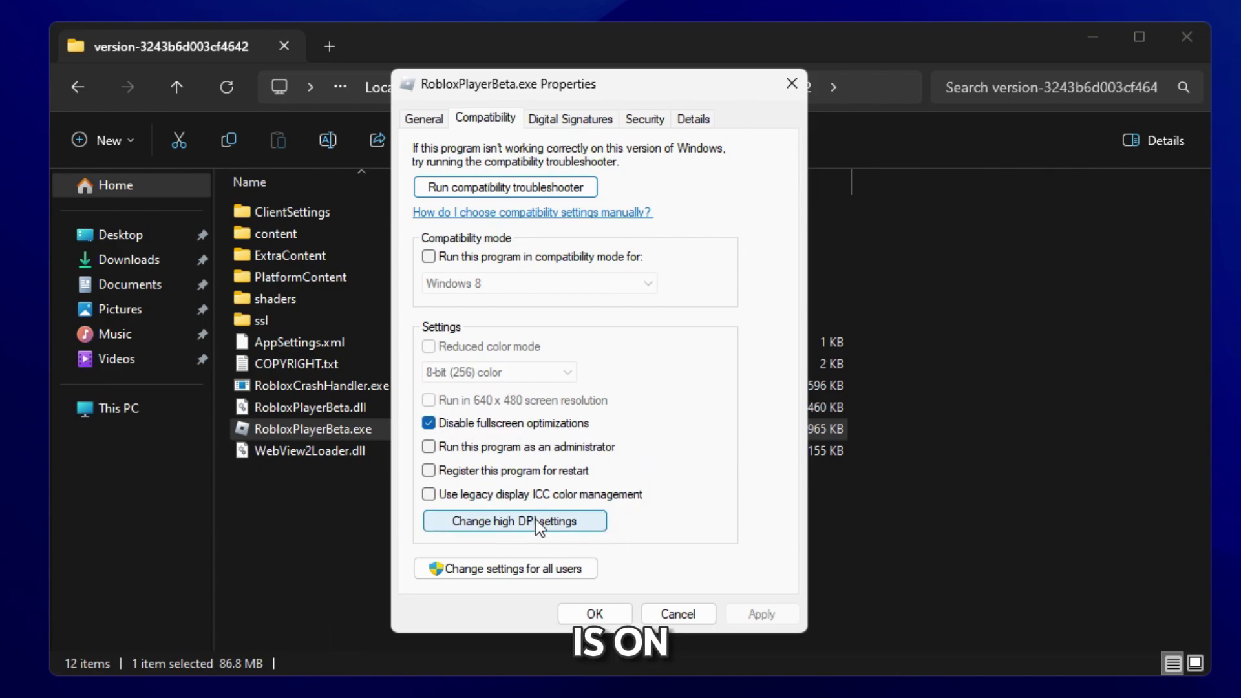
Override the high DPI scaling behavior of RobloxPlayerBeta.exe with scaling performed by Application, and apply the properties.
{"action": "left_click", "coordinate": [584, 528]}
{"action": "left_click", "coordinate": [486, 484]}
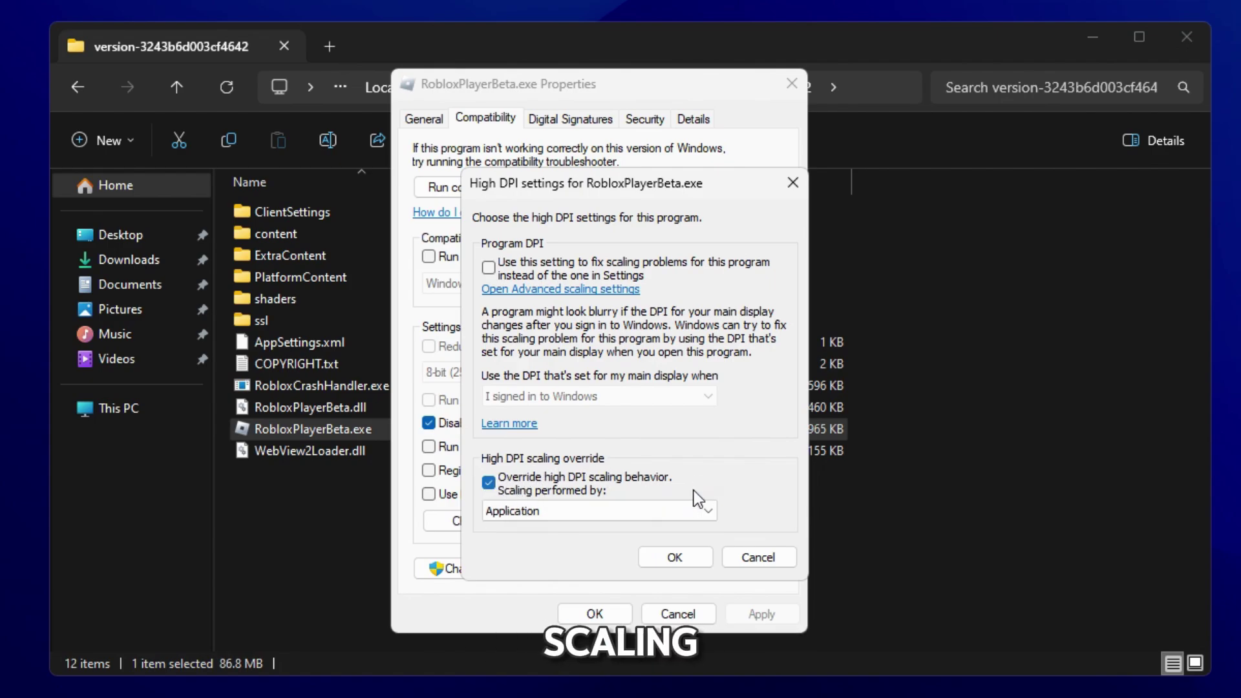
{"action": "left_click", "coordinate": [581, 513]}
{"action": "left_click", "coordinate": [637, 531]}
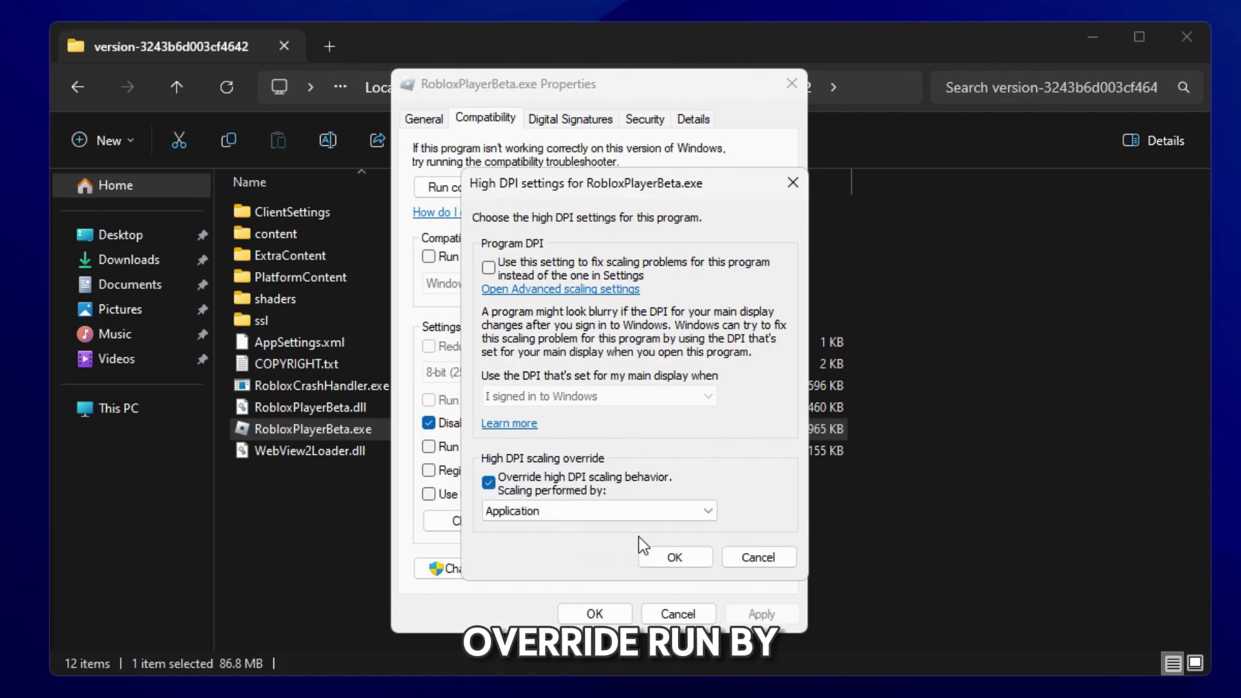
{"action": "left_click", "coordinate": [663, 554]}
{"action": "left_click", "coordinate": [756, 613]}
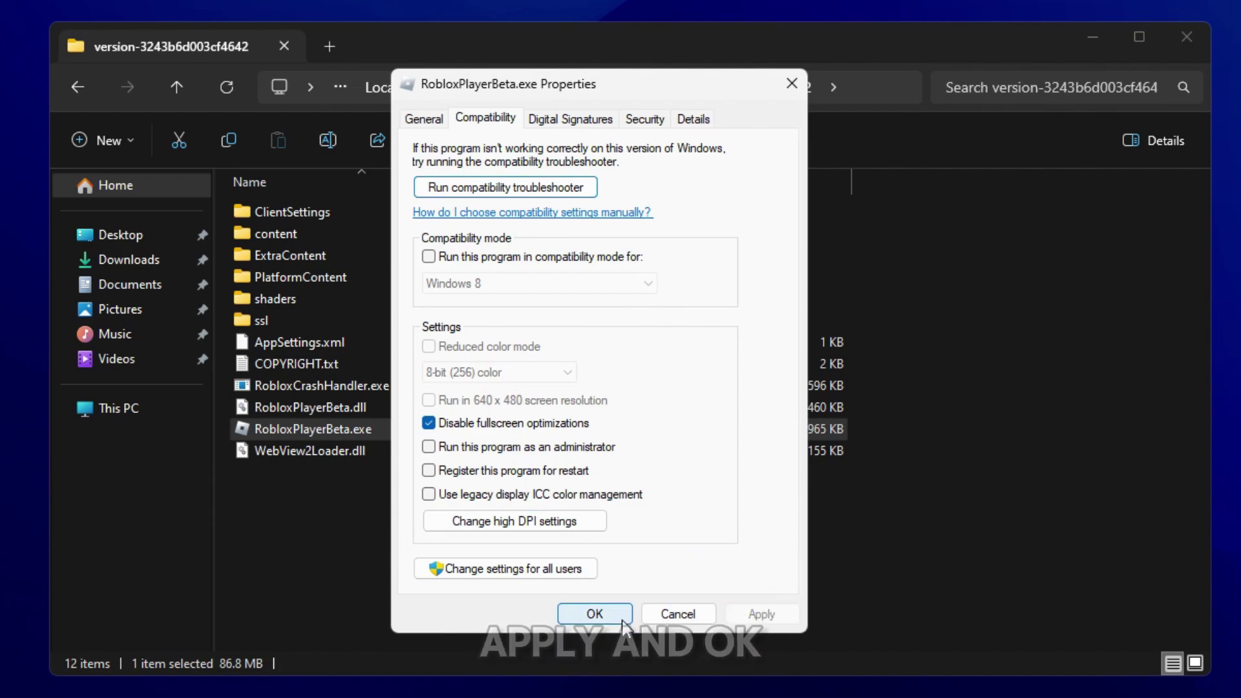
{"action": "left_click", "coordinate": [610, 615]}
Copy the full file path of RobloxPlayerBeta.exe from the Roblox version folder.
{"action": "right_click", "coordinate": [386, 433]}
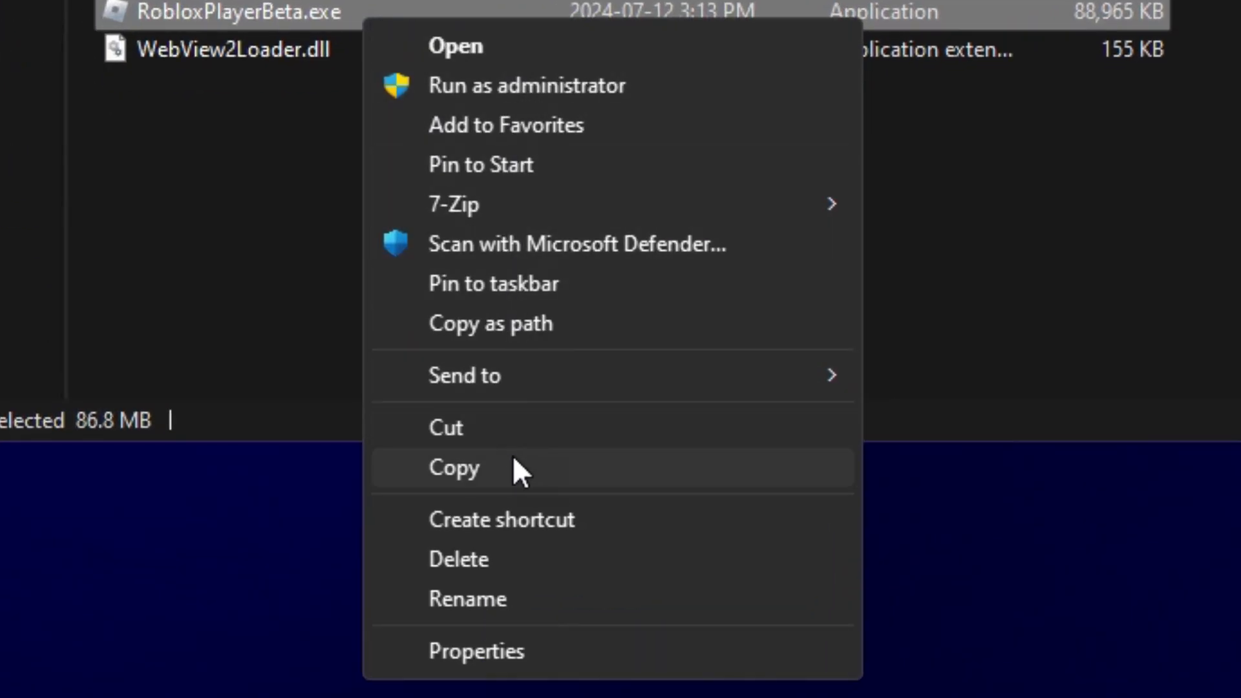
{"action": "left_click", "coordinate": [513, 455]}
{"action": "left_click", "coordinate": [524, 338]}
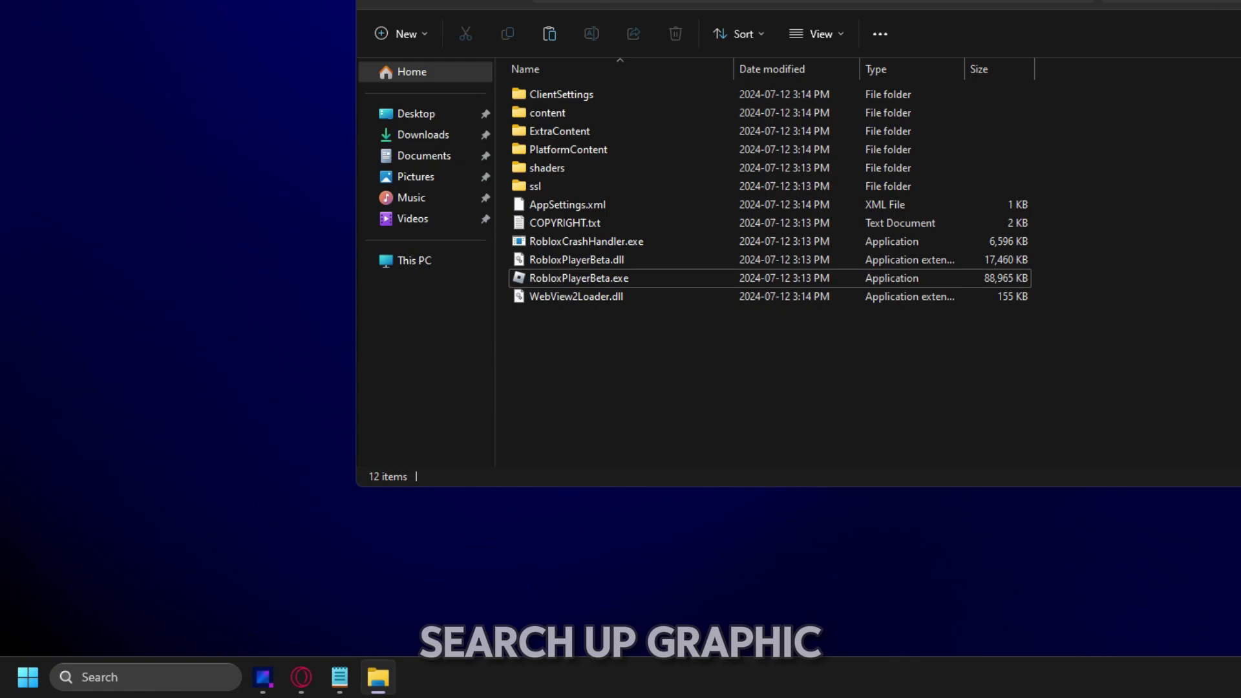
Close the version folder window, search Windows for "graphics settings" and open the Graphics settings page.
{"action": "key", "text": "alt+F4"}
{"action": "key", "text": "super"}
{"action": "type", "text": "graphics settings"}
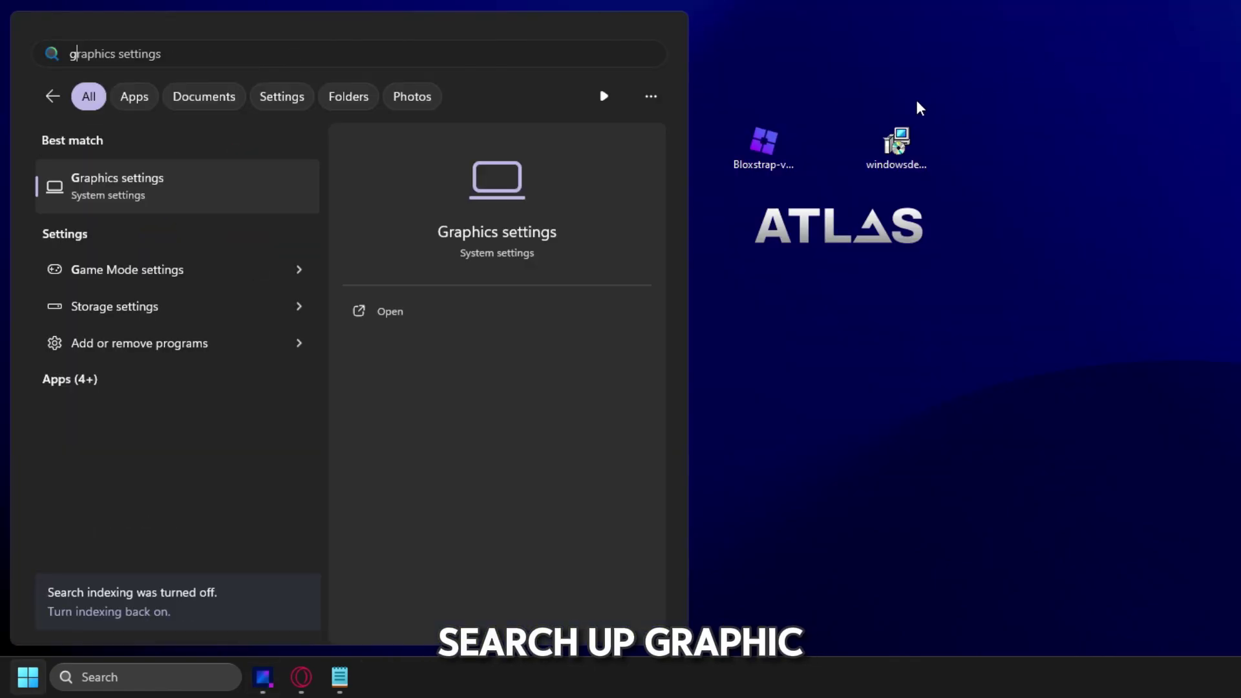
{"action": "left_click", "coordinate": [526, 209]}
{"action": "left_click_drag", "start_coordinate": [714, 53], "coordinate": [560, 50]}
Try to add RobloxPlayerBeta.exe as a desktop app in the custom graphics options, using its copied path.
{"action": "left_click", "coordinate": [402, 315]}
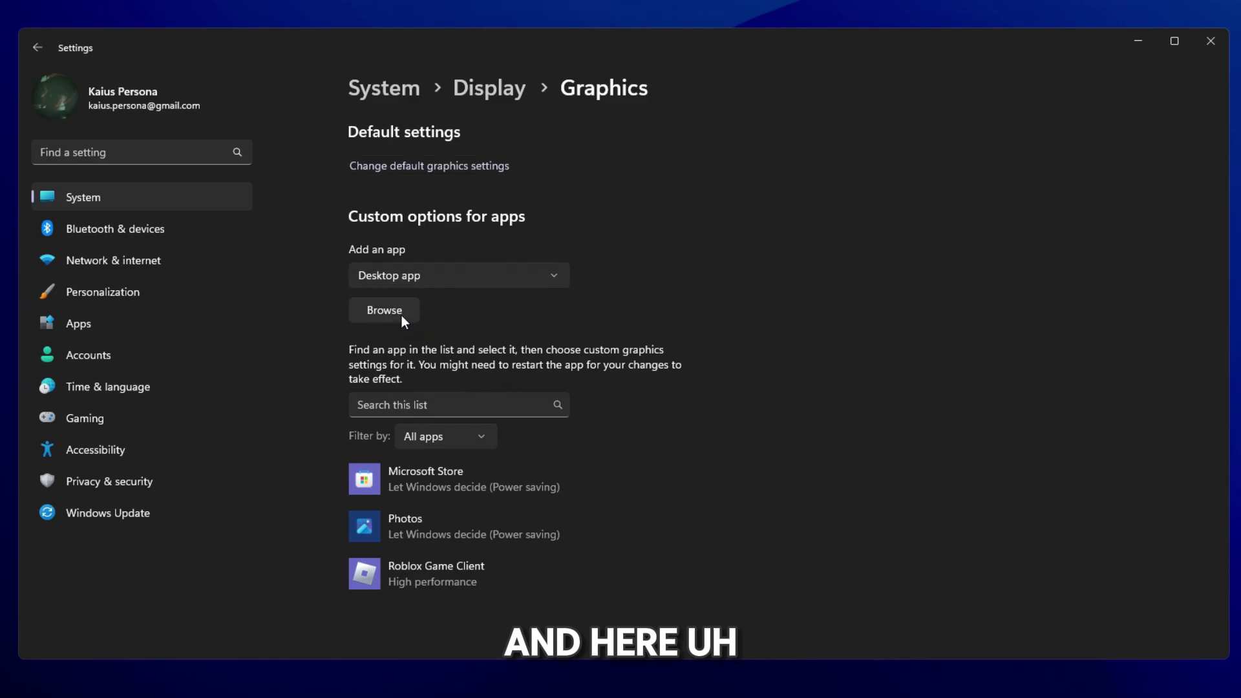
{"action": "key", "text": "ctrl+v"}
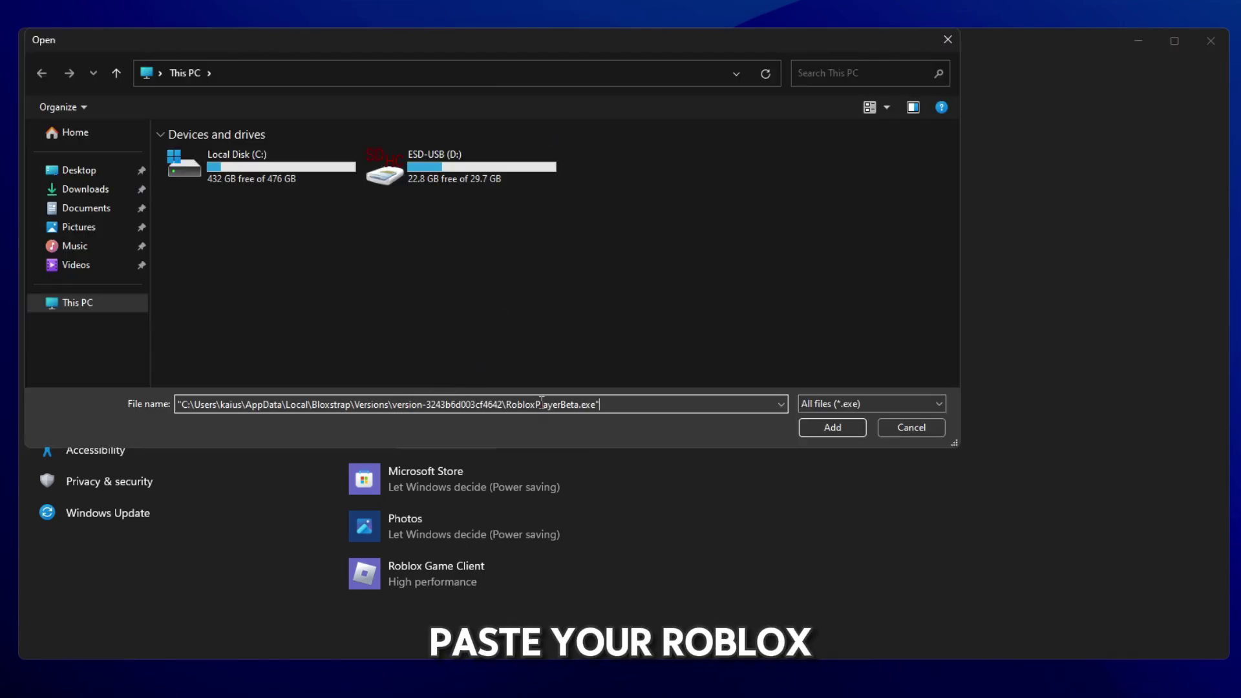
{"action": "left_click", "coordinate": [902, 429]}
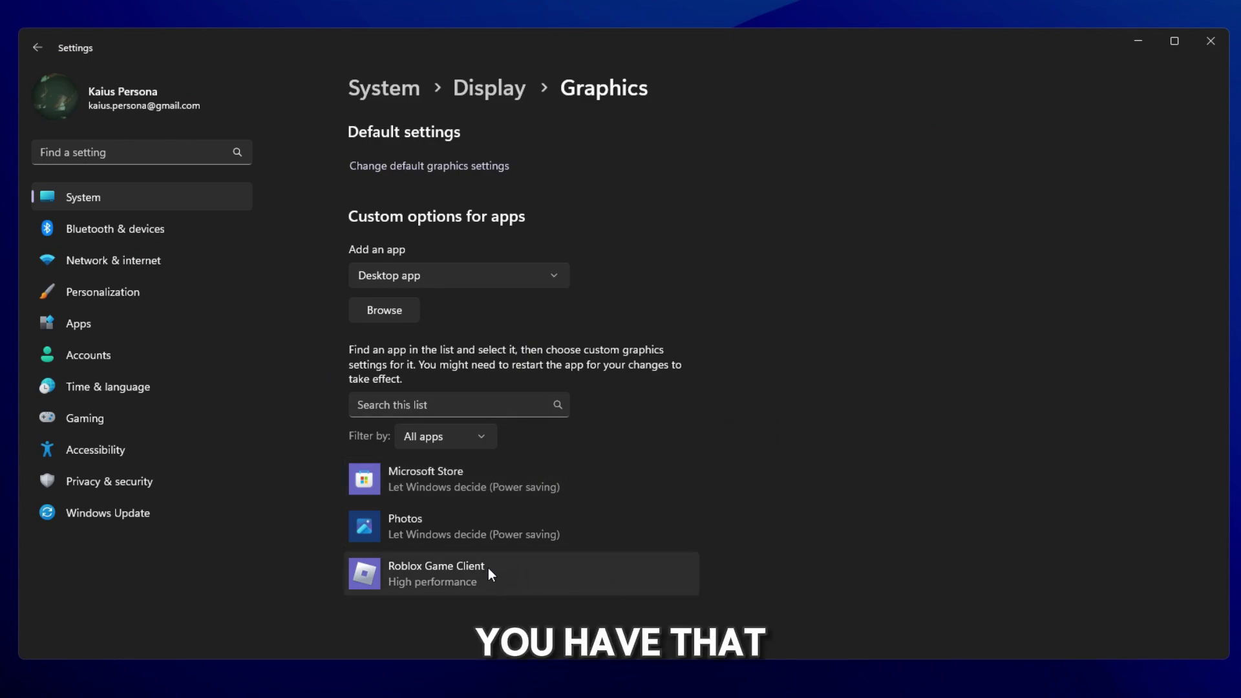
Keep High performance as the graphics preference for Roblox Game Client and save the preference.
{"action": "left_click", "coordinate": [563, 572]}
{"action": "left_click", "coordinate": [582, 577]}
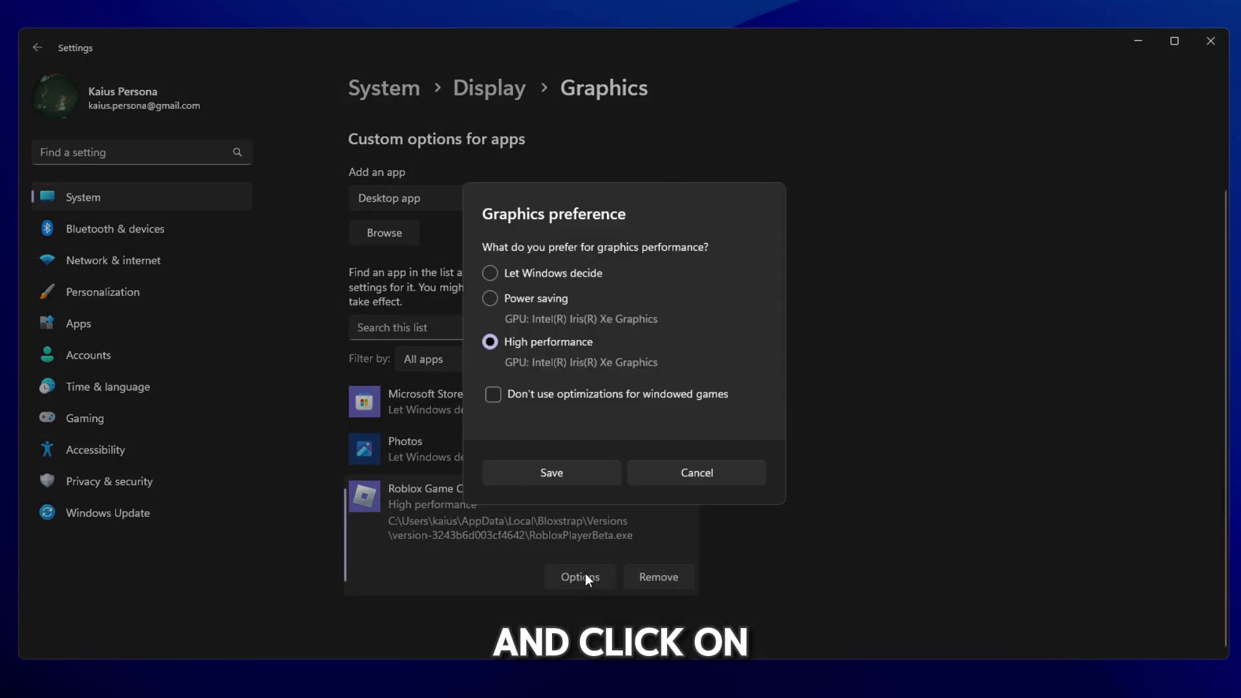
{"action": "left_click", "coordinate": [569, 466]}
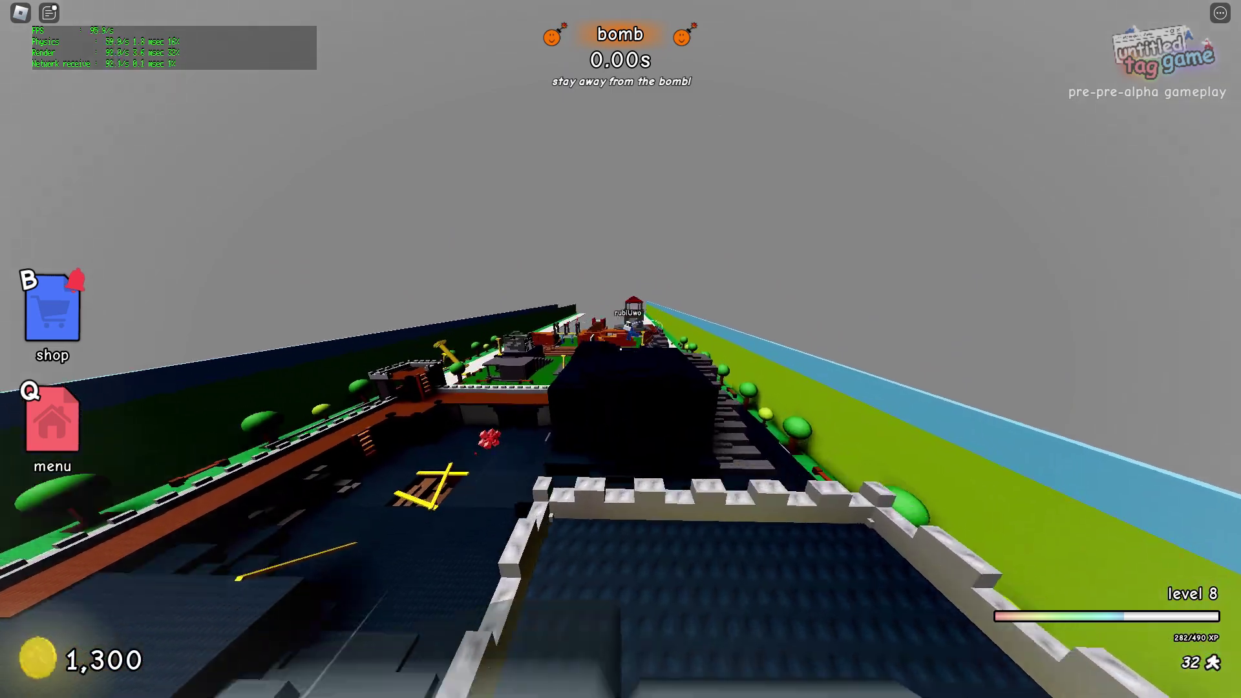
{"action": "key", "text": "w"}
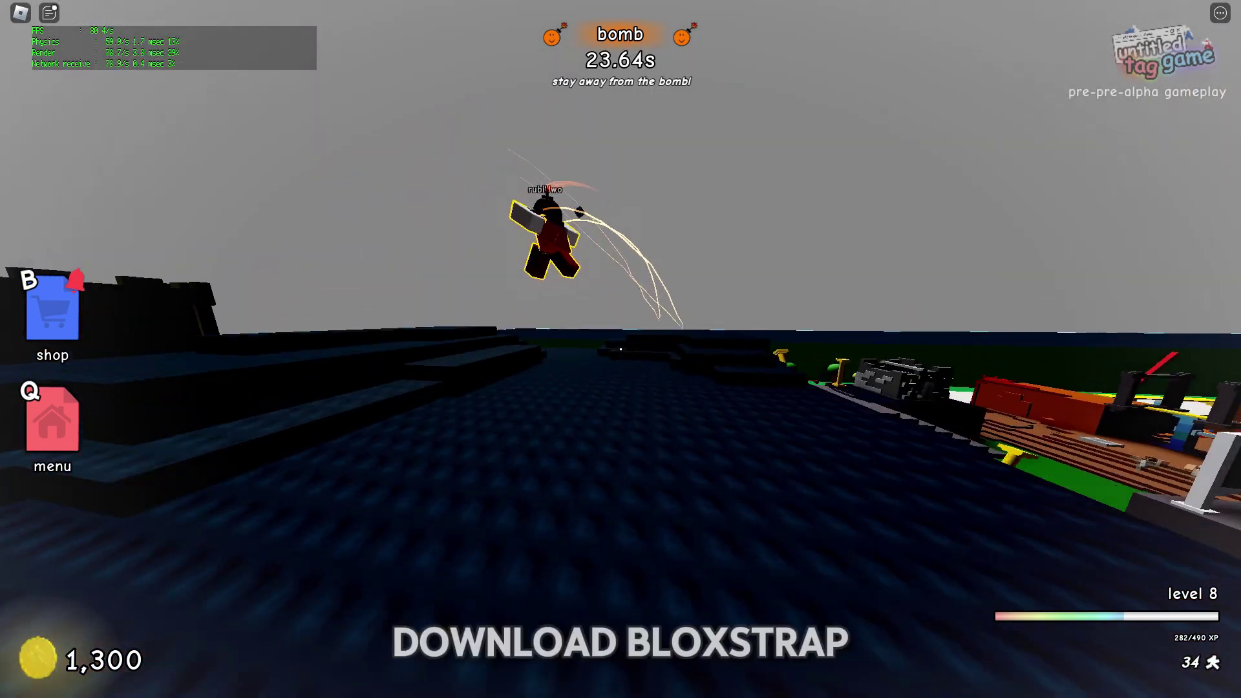
{"action": "key", "text": "w"}
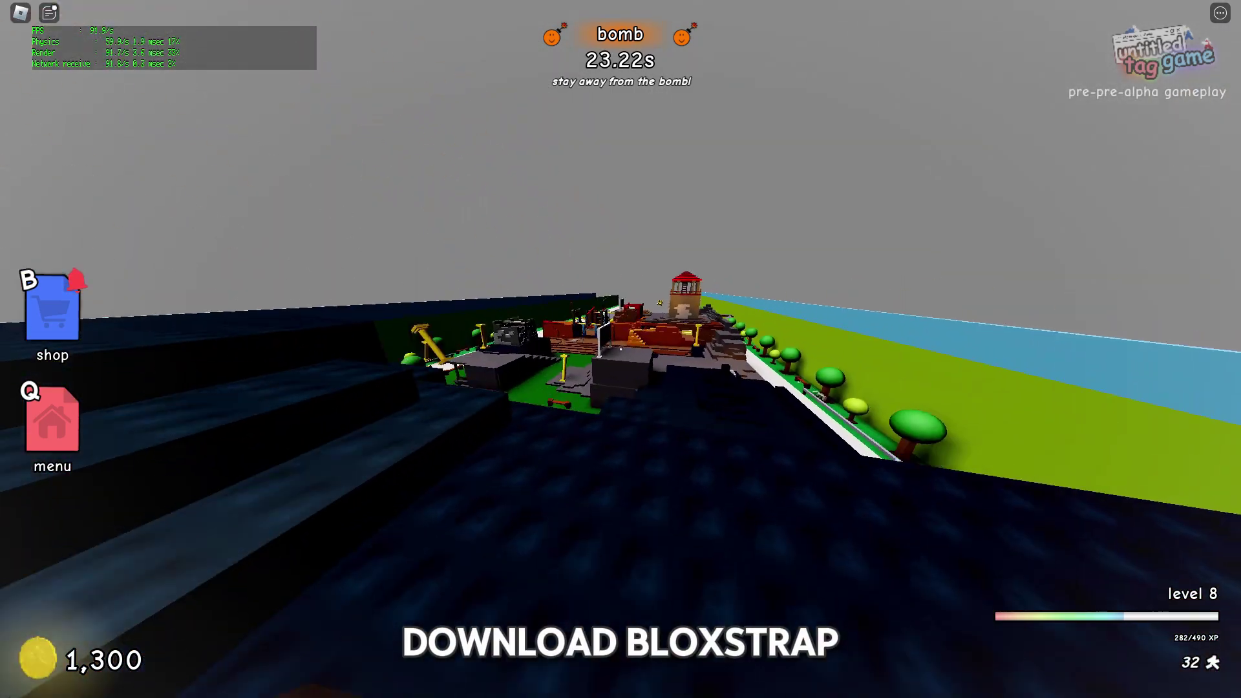
{"action": "key", "text": "w"}
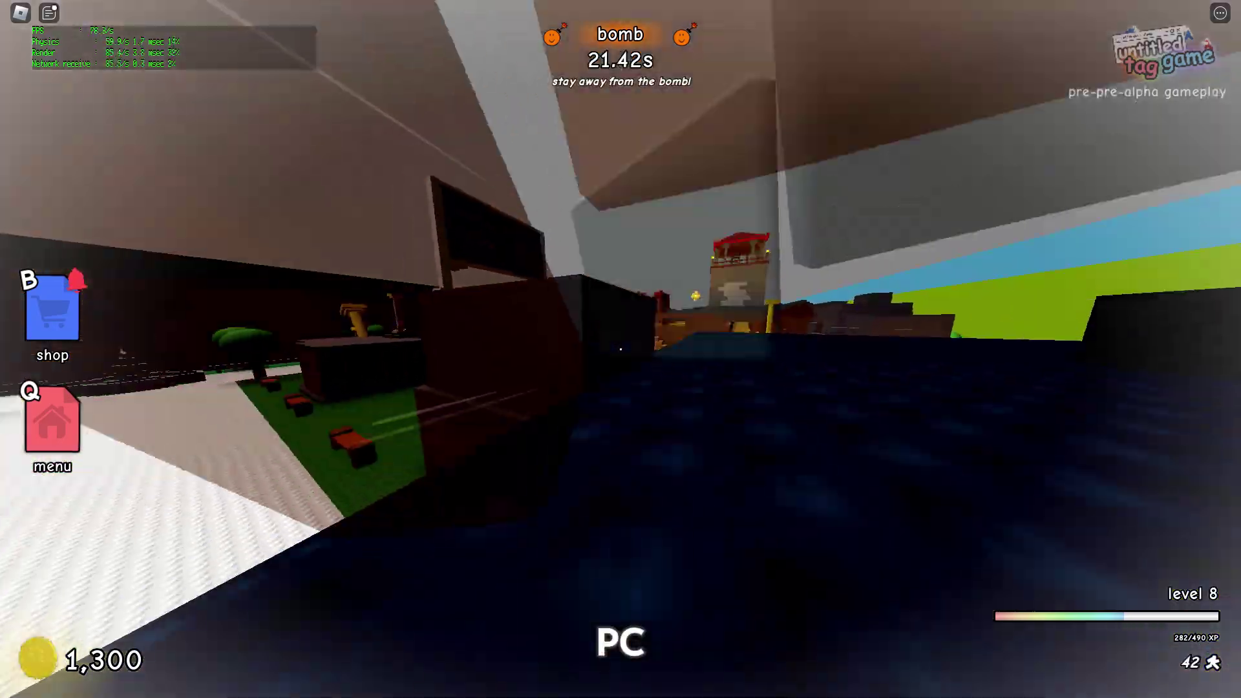
{"action": "key", "text": "w"}
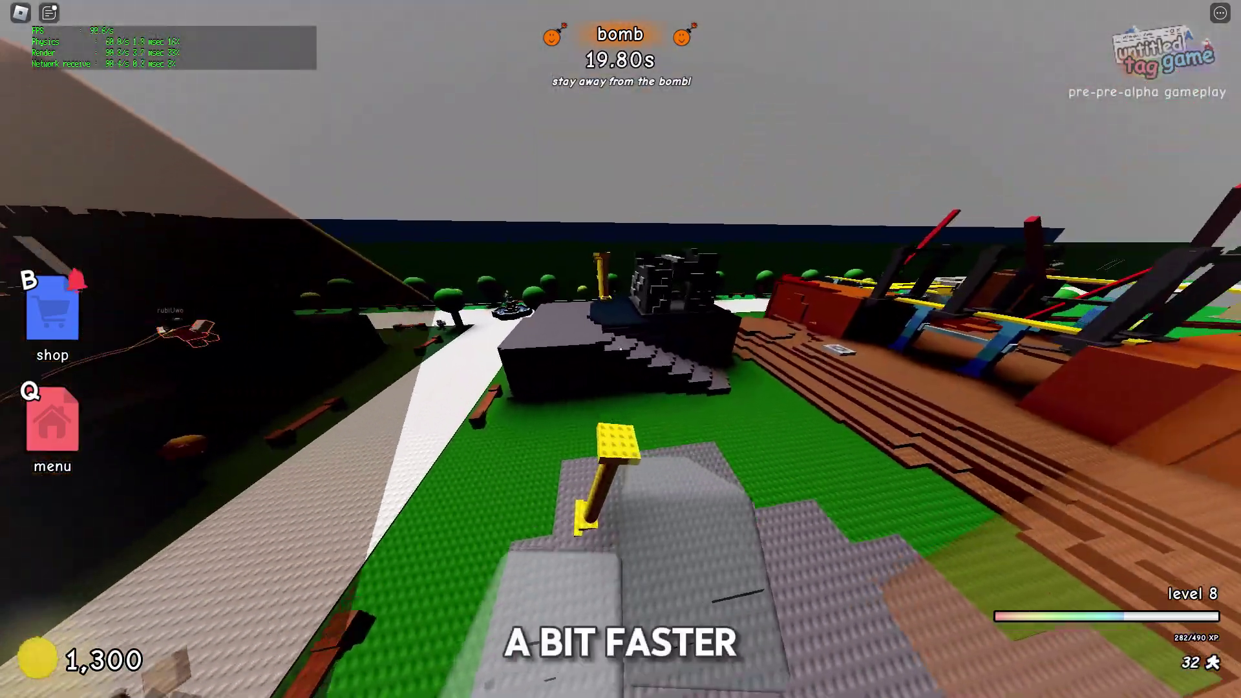
{"action": "key", "text": "w"}
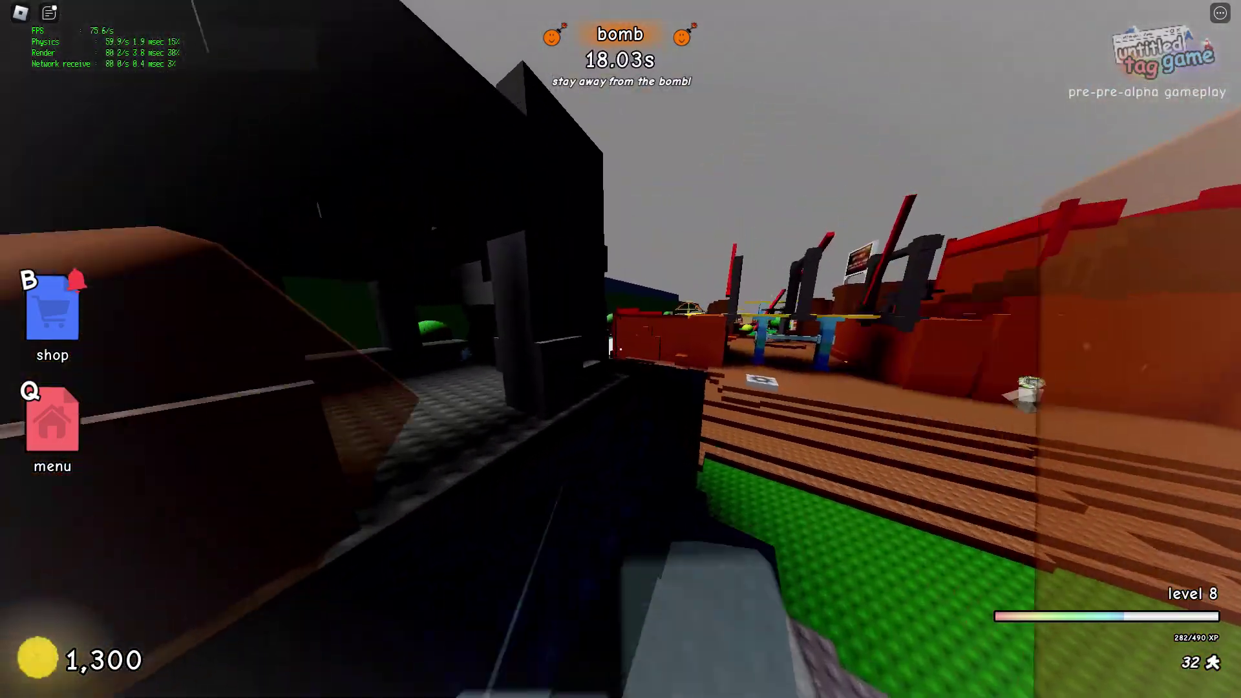
{"action": "key", "text": "w"}
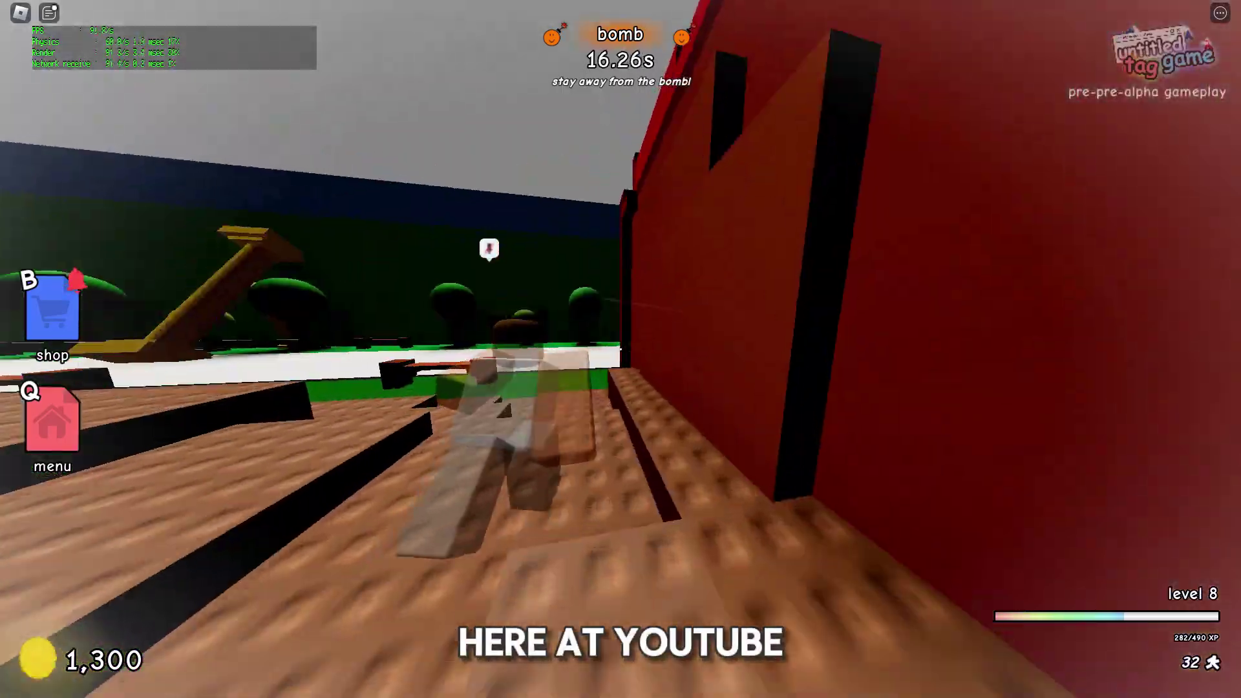
{"action": "key", "text": "w"}
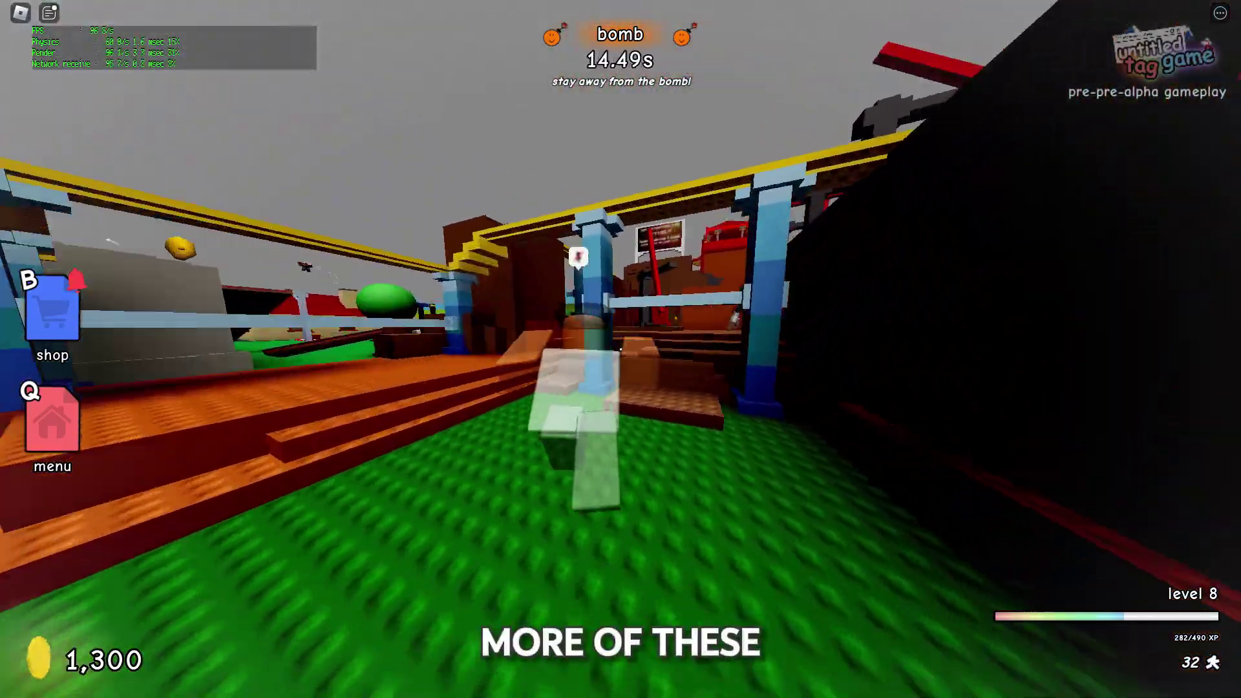
{"action": "key", "text": "w"}
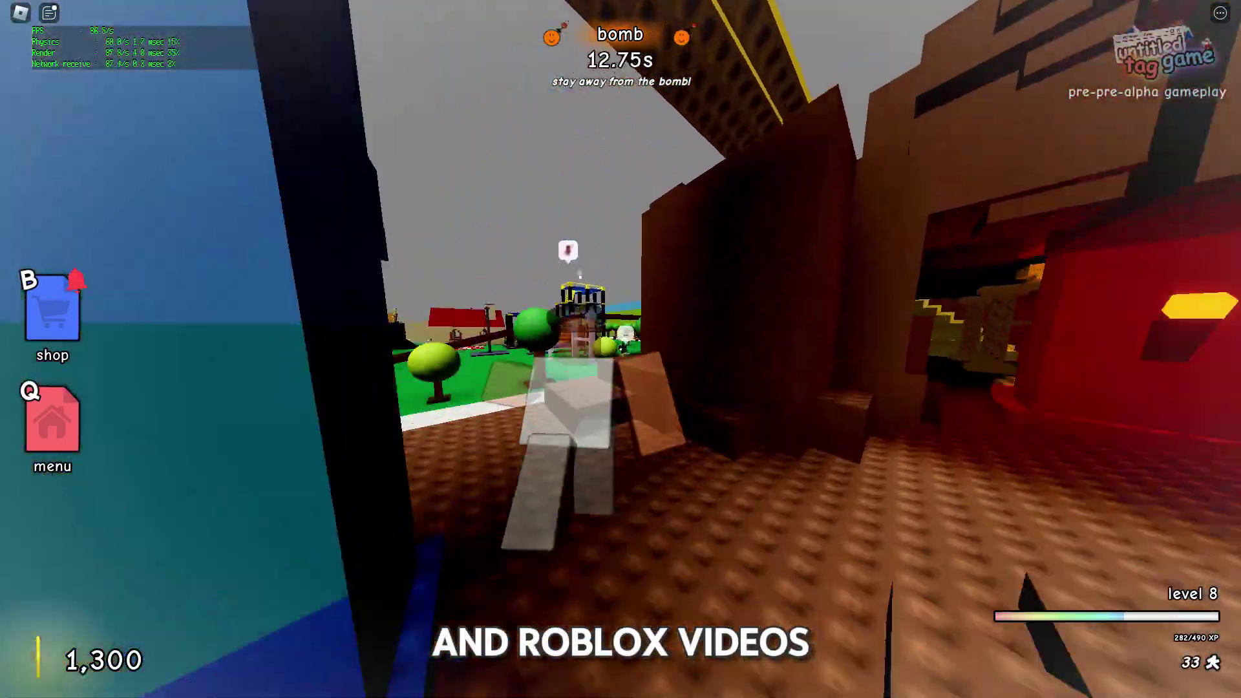
{"action": "key", "text": "w"}
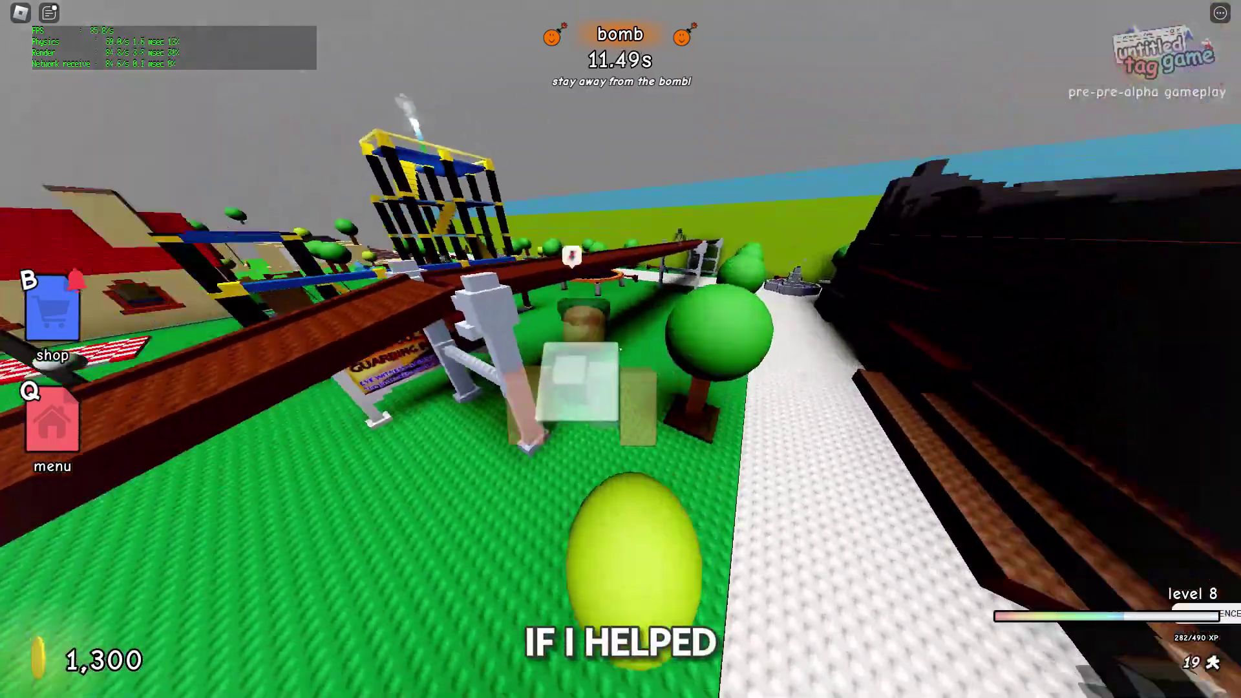
{"action": "key", "text": "w"}
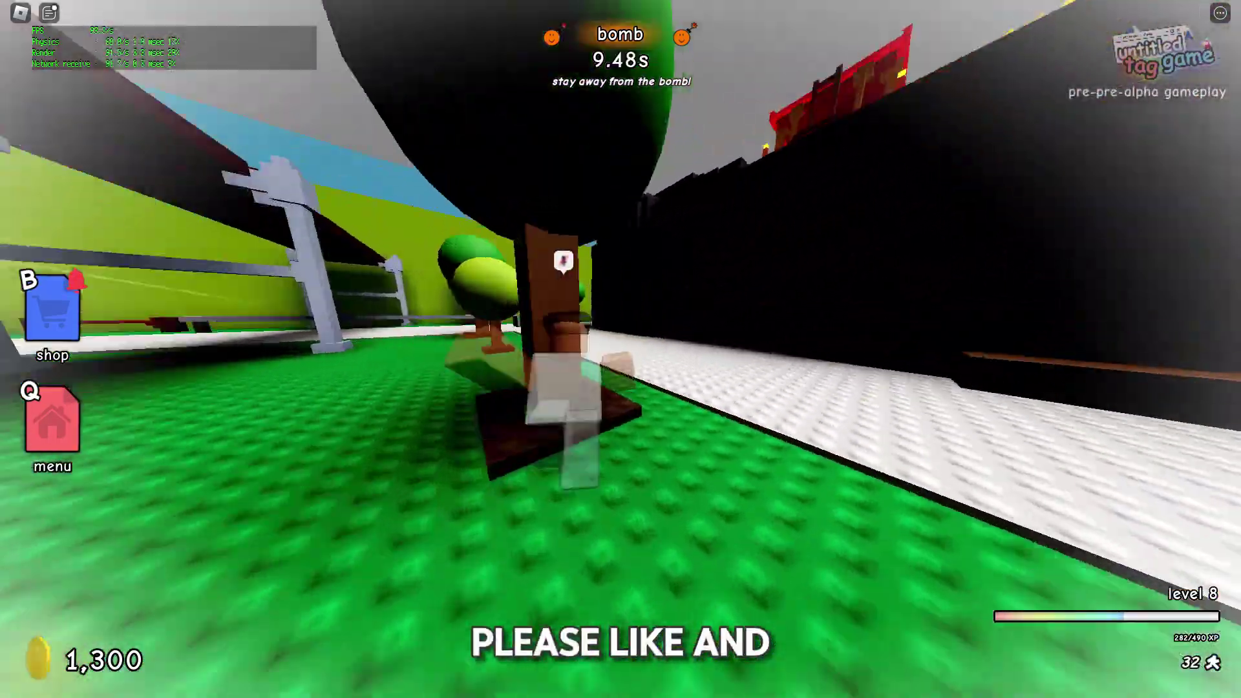
{"action": "key", "text": "space"}
{"action": "key", "text": "w"}
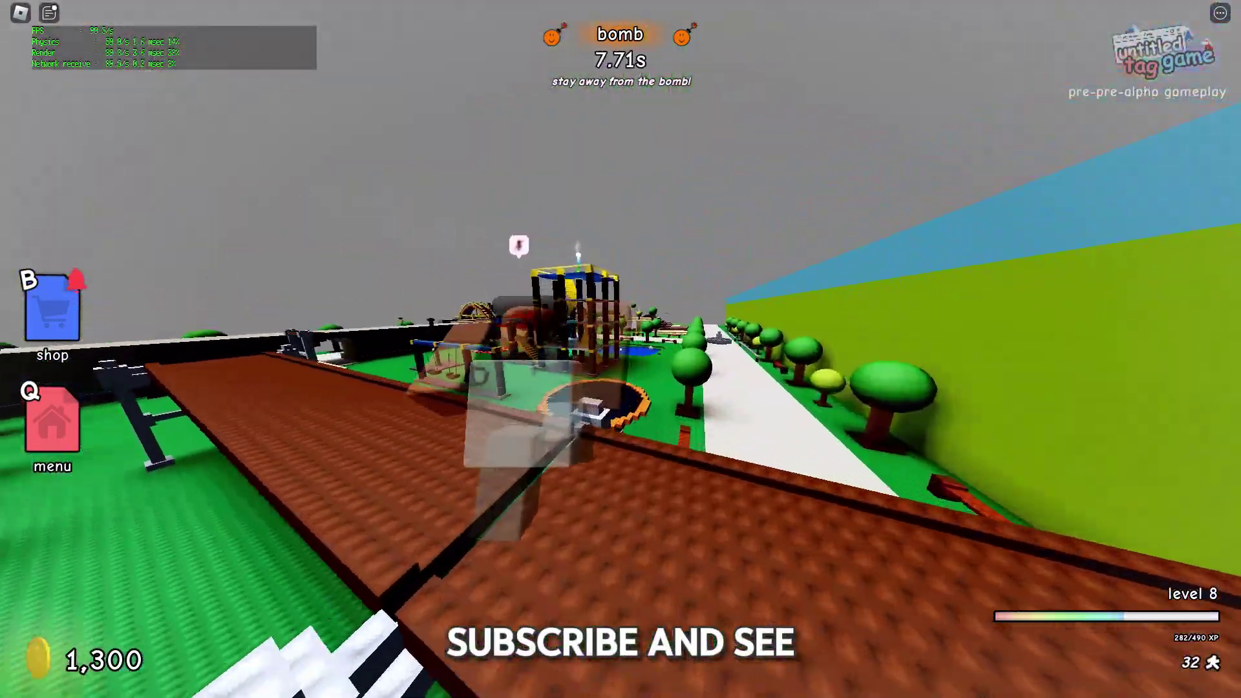